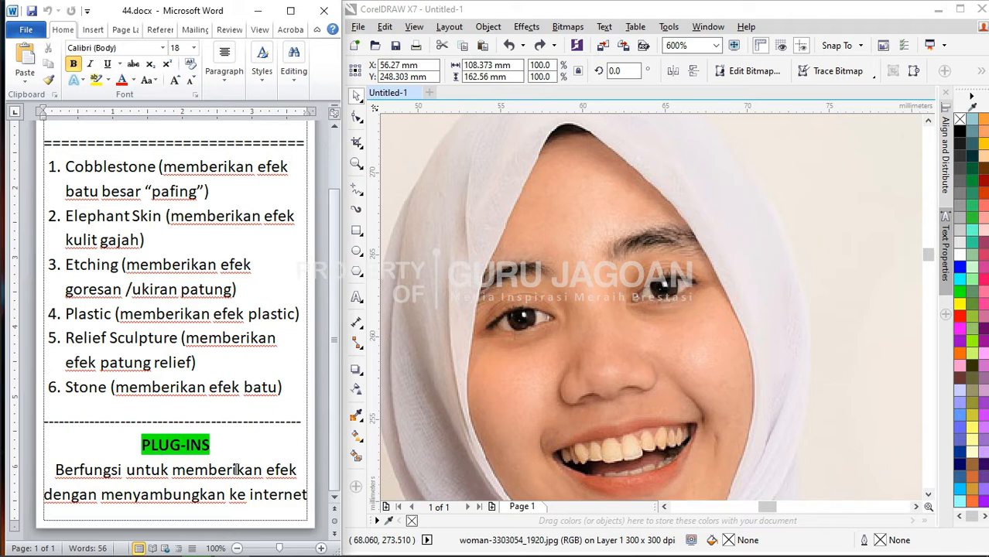
- Review the texture effect notes and examine the Digimarc options among the bitmap plug-ins
left_click(154, 502)
scroll(191, 389, "up", 3)
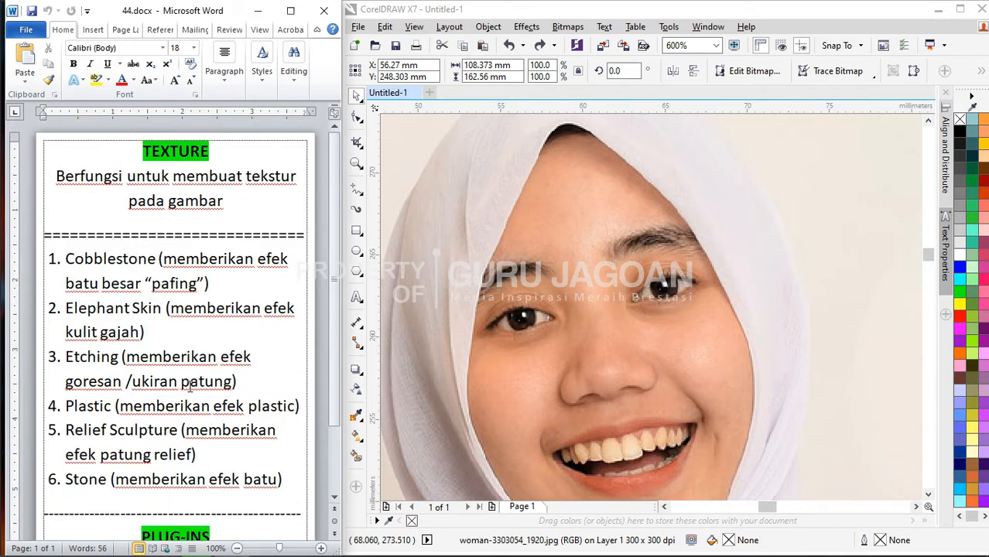
left_click(567, 28)
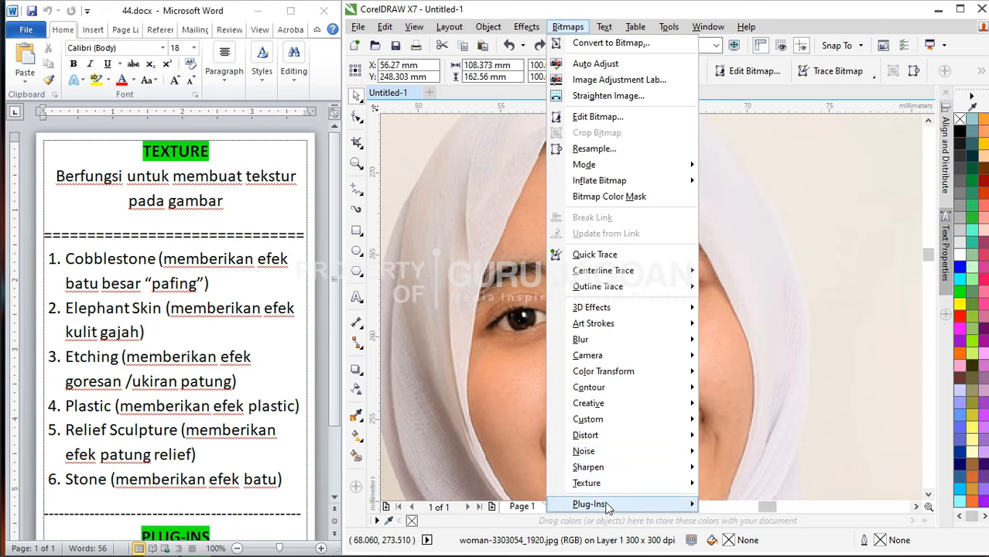
mouse_move(607, 507)
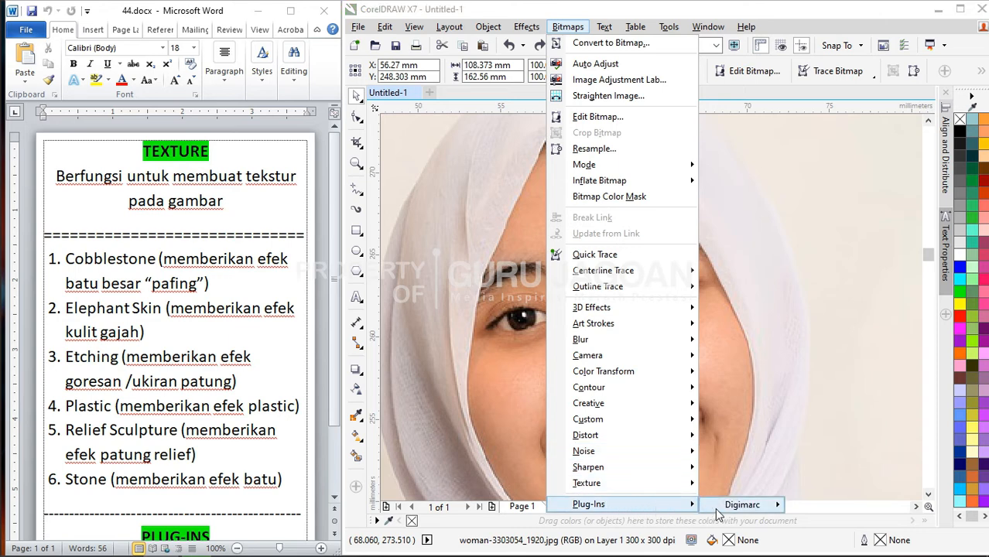
mouse_move(720, 513)
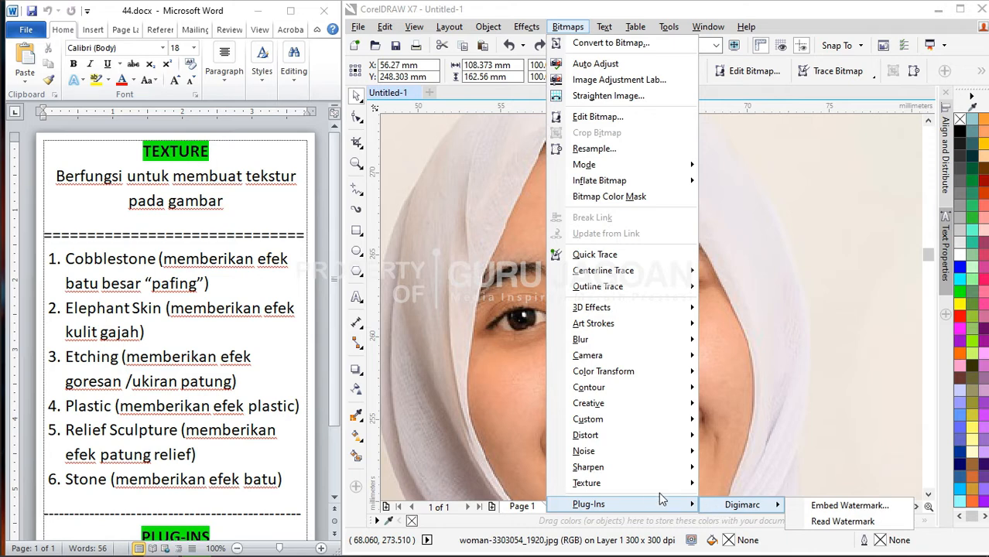
left_click(603, 30)
left_click(602, 30)
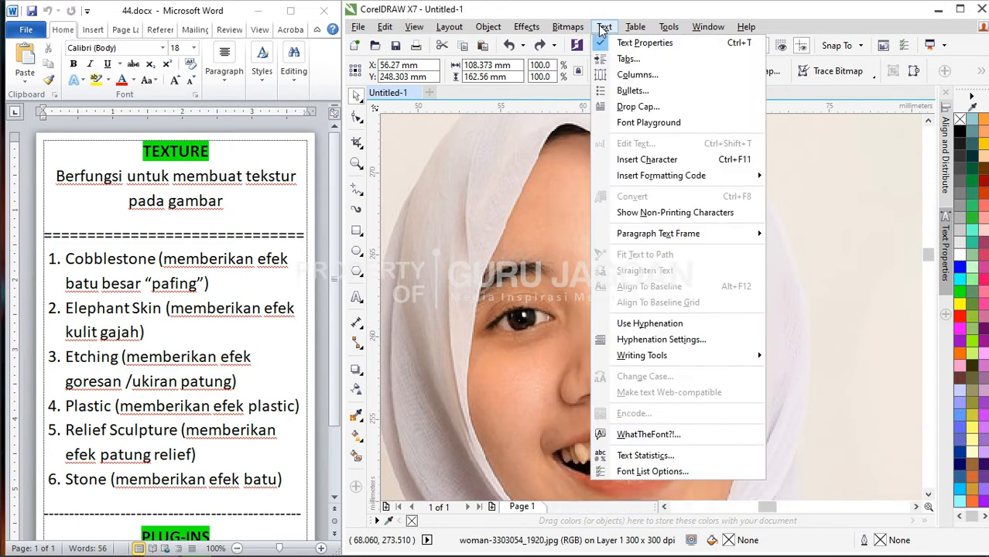
left_click(546, 194)
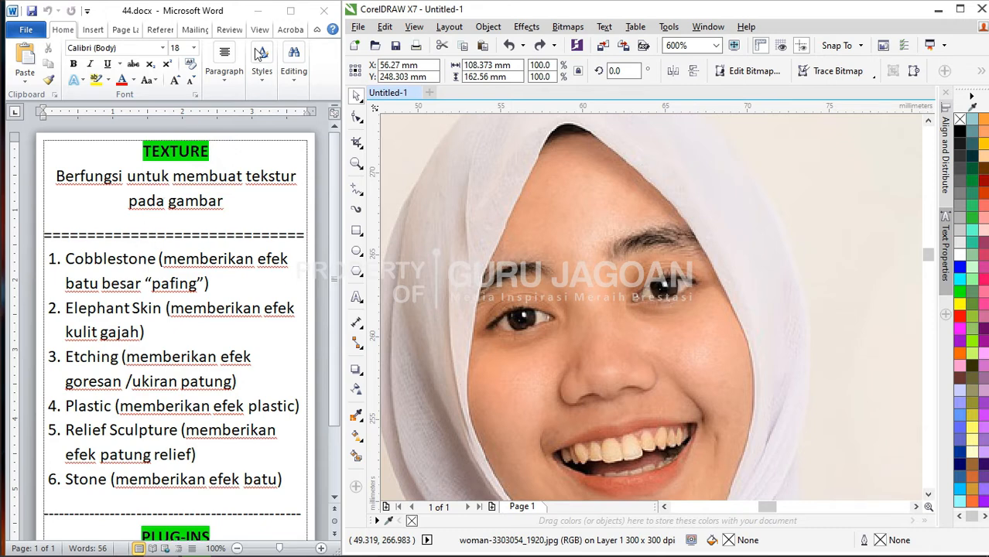
- Collapse the Word ribbon and place the text cursor in the Cobblestone entry of the notes
left_click(317, 29)
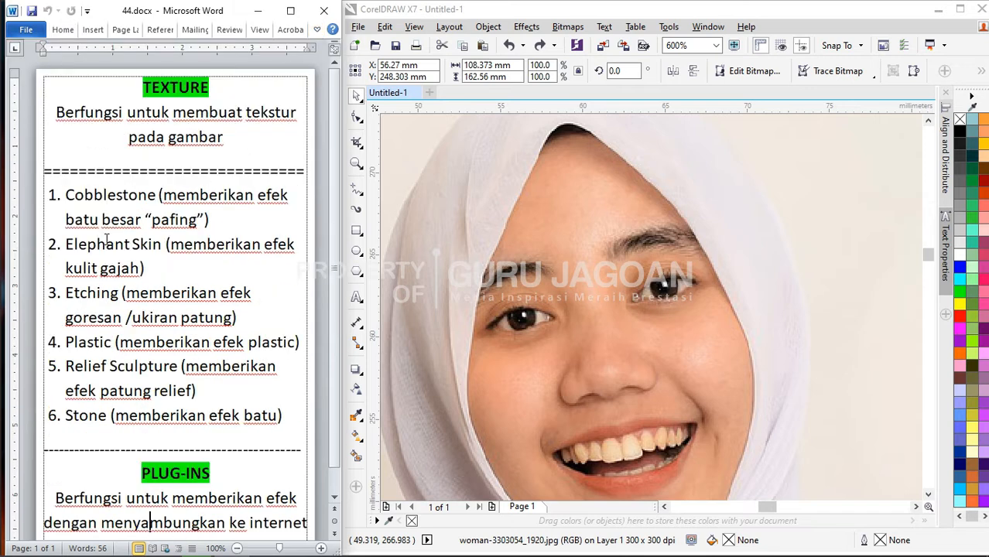
left_click(85, 196)
- Switch to CorelDRAW, preview the Cobblestone texture on the enlarged photo with its default settings, and cancel it
left_click(568, 27)
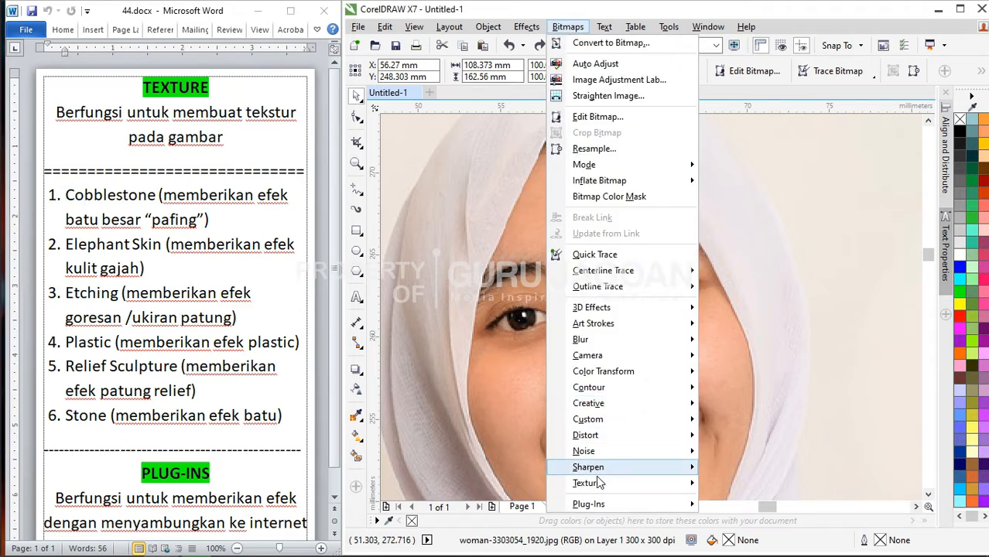
mouse_move(605, 485)
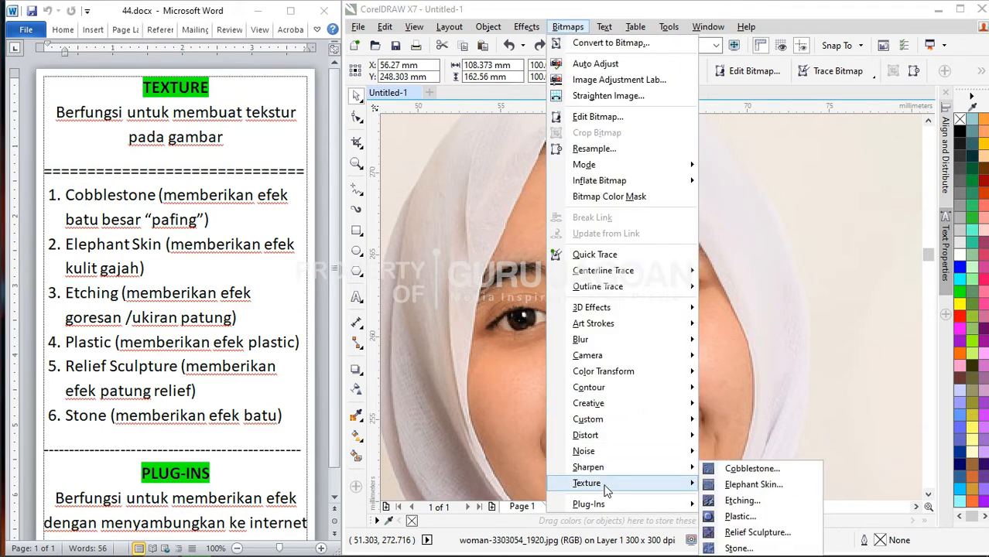
left_click(765, 471)
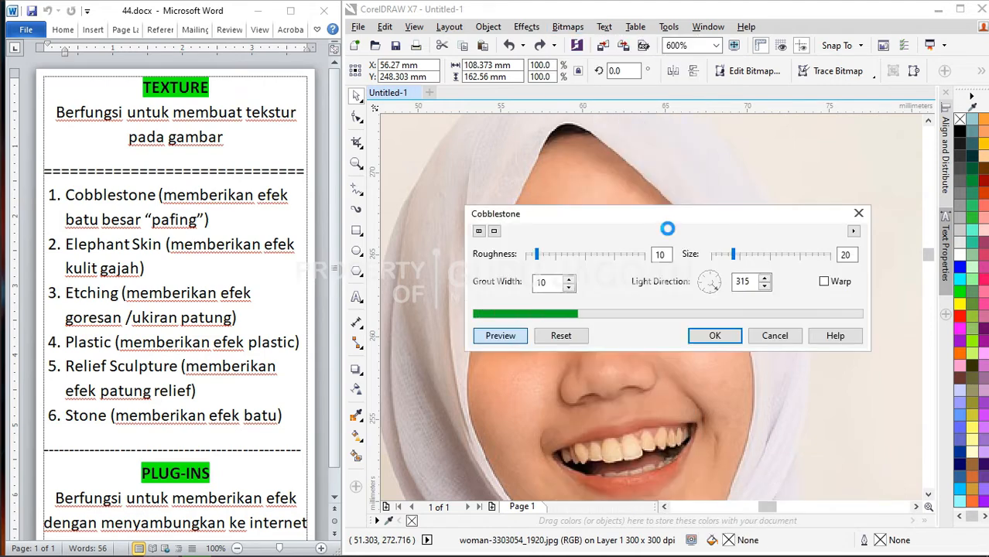
left_click_drag(657, 220, 712, 370)
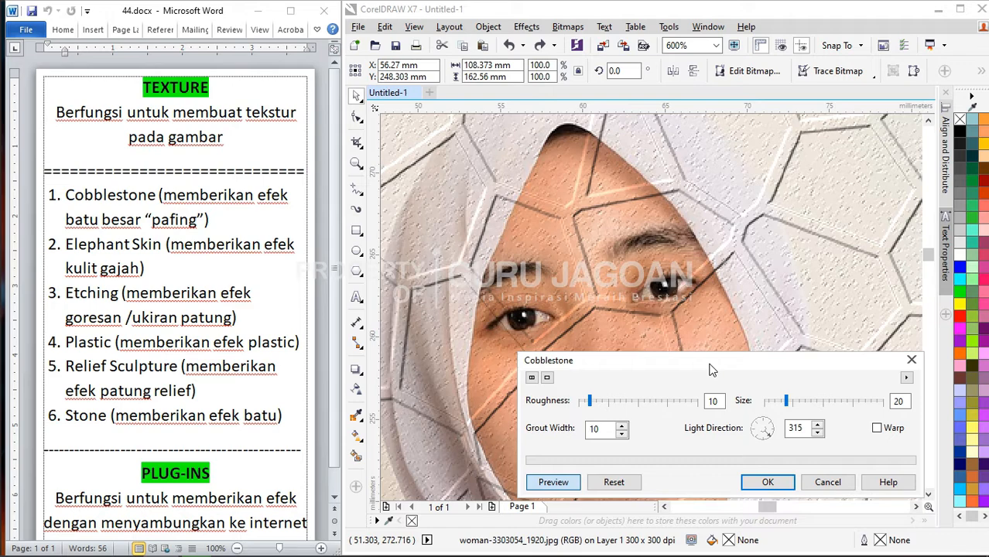
left_click_drag(712, 370, 777, 198)
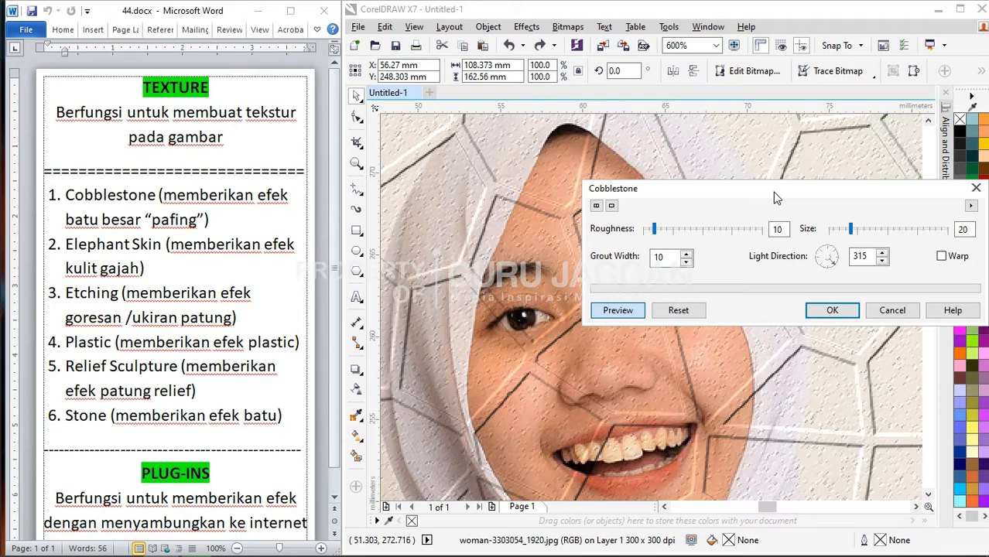
left_click_drag(777, 199, 757, 106)
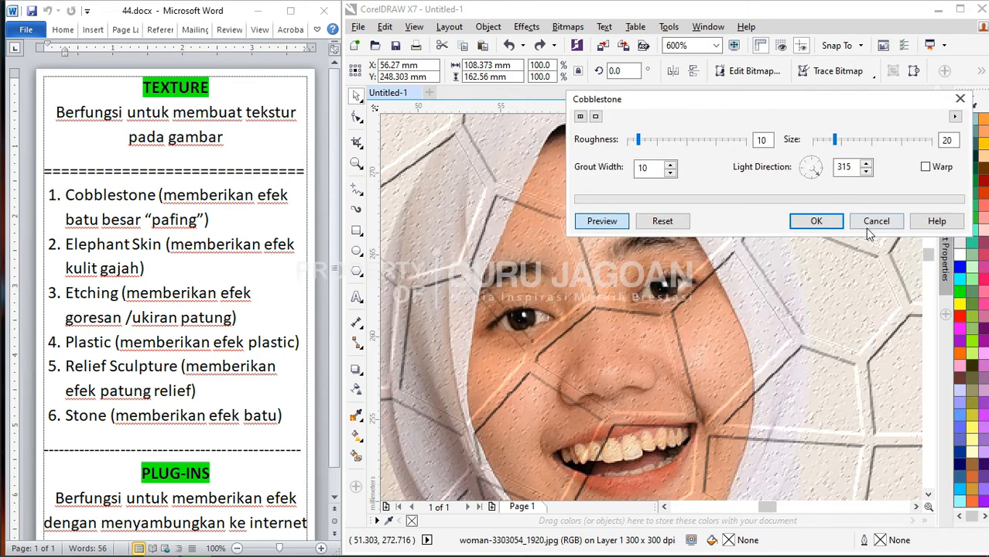
left_click(873, 226)
- Preview the Cobblestone texture on the photo at 150% zoom, trying roughness 18 and 45 and settling on 22
scroll(556, 247, "down", 3)
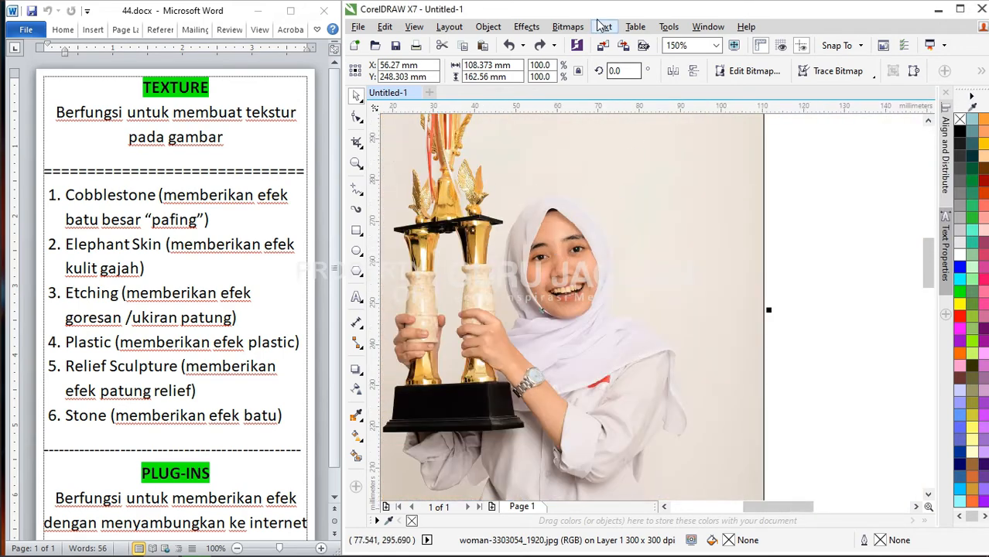
left_click(569, 27)
mouse_move(627, 484)
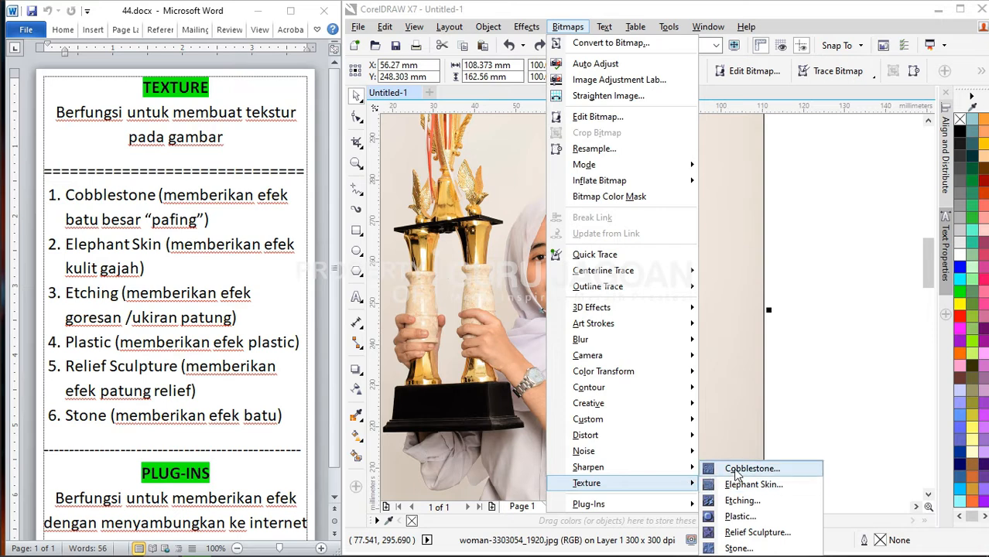
left_click(735, 470)
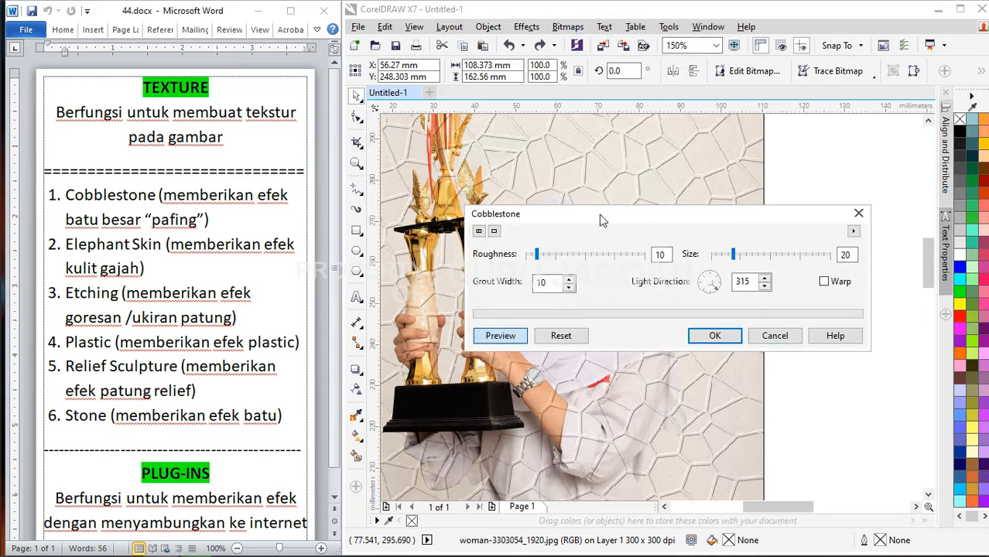
left_click_drag(601, 219, 675, 99)
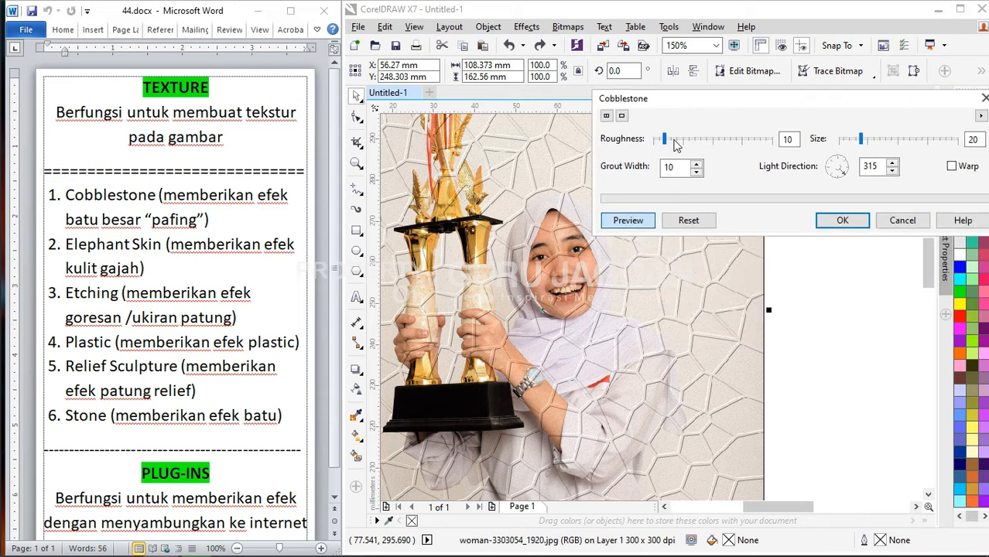
left_click_drag(667, 141, 675, 140)
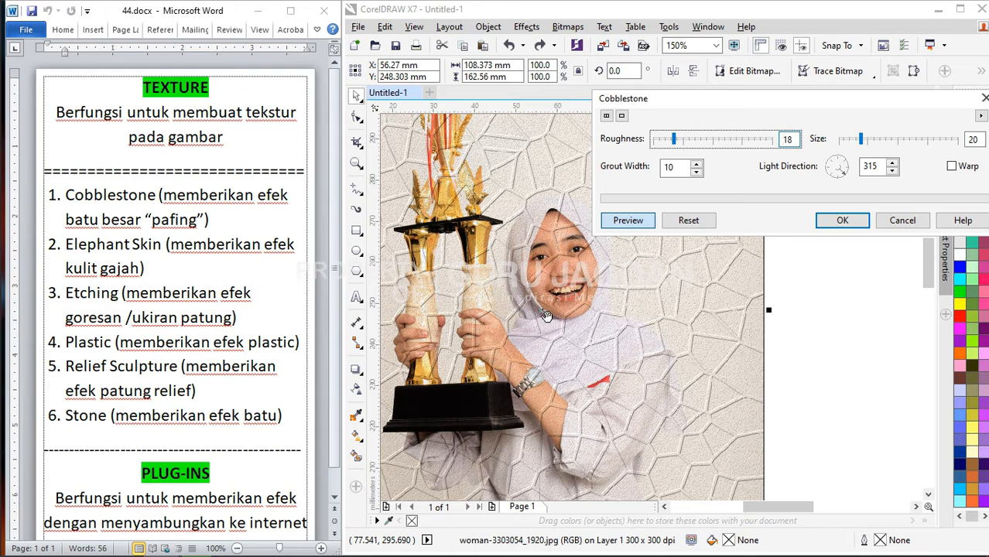
left_click(707, 141)
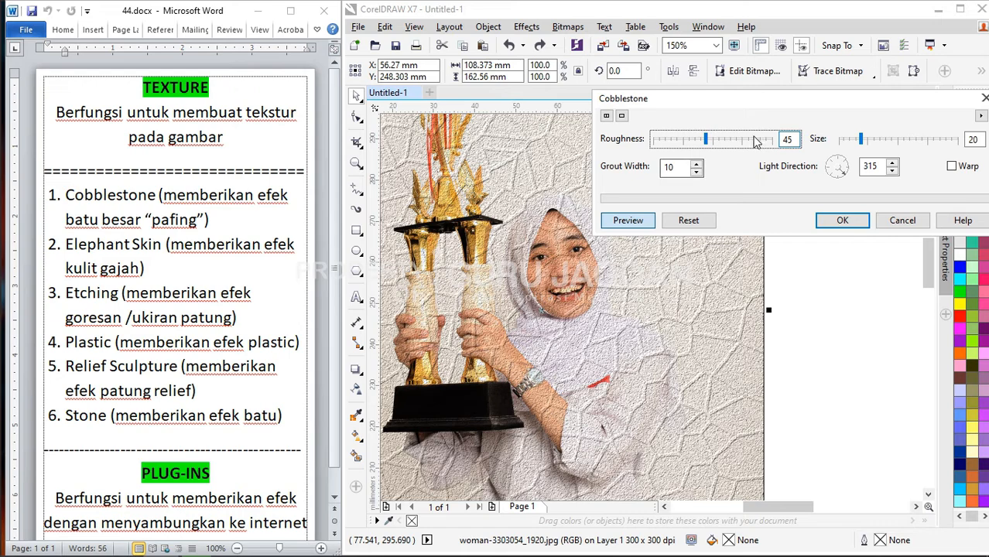
left_click(681, 140)
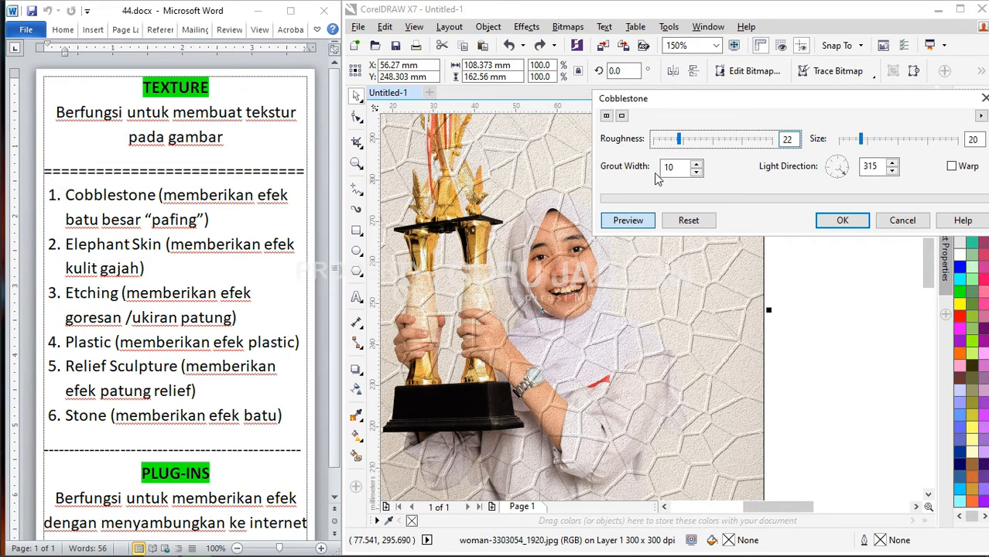
- Apply the Cobblestone texture with a grout width of 50 and undo it
double_click(672, 167)
type("50")
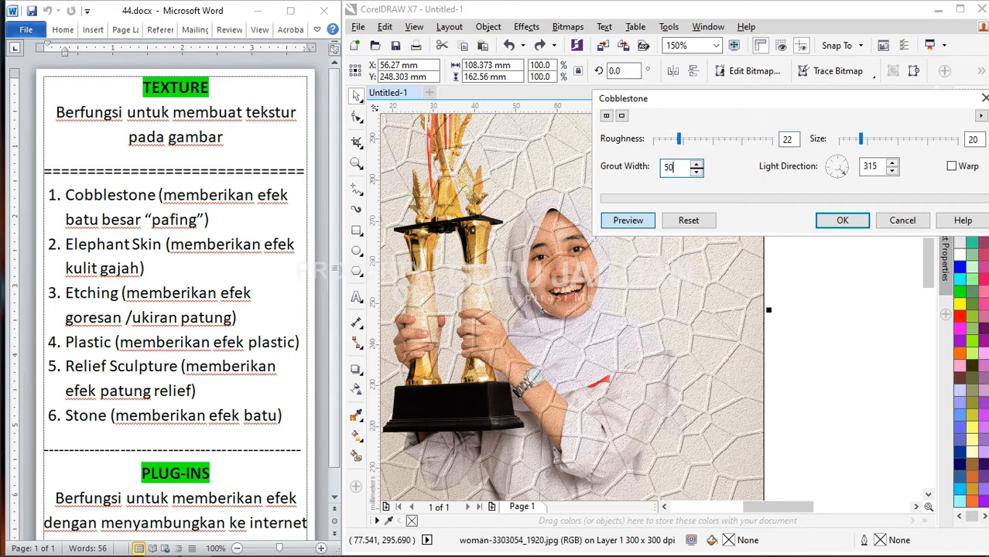
key("Return")
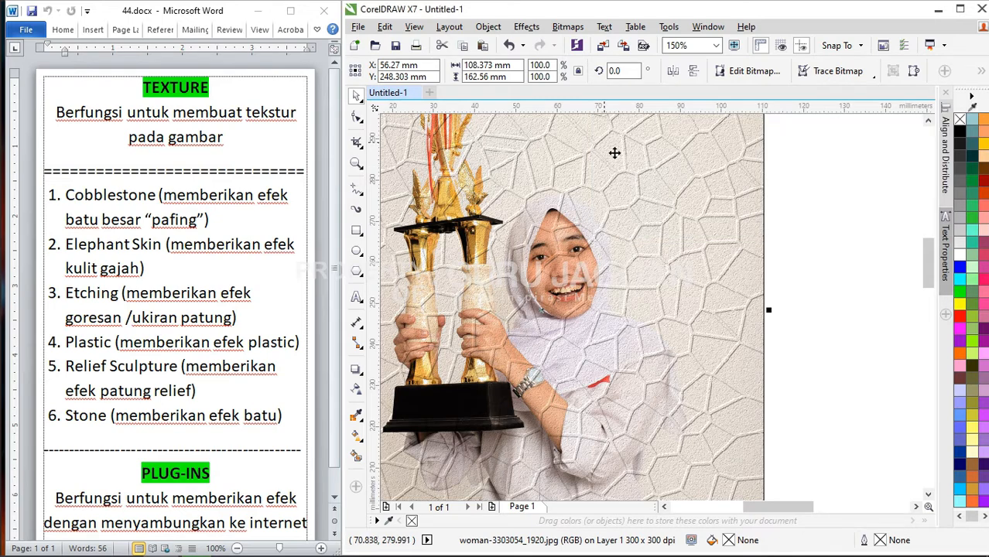
key("ctrl+z")
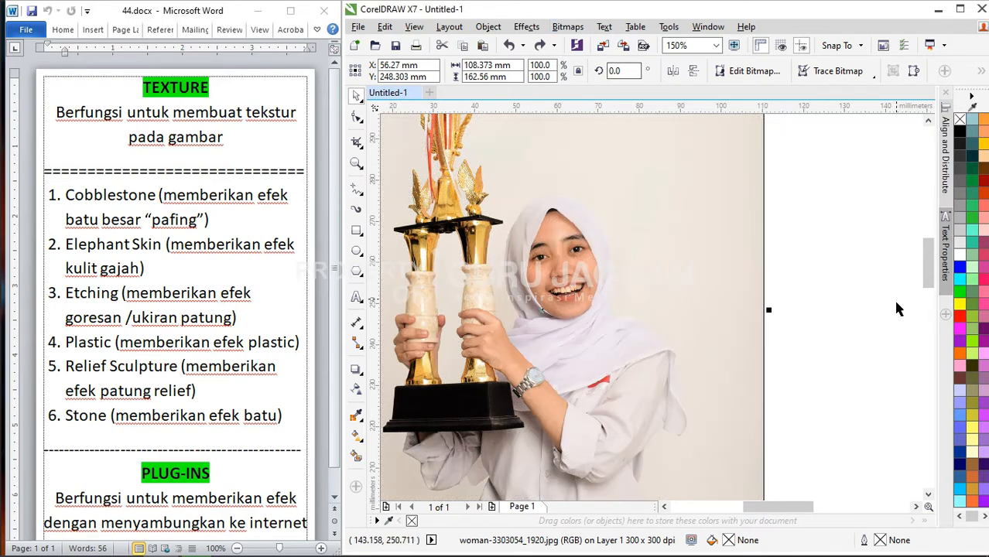
- Start the Cobblestone effect on the photo again and set the grout width to 10
left_click(567, 26)
mouse_move(636, 484)
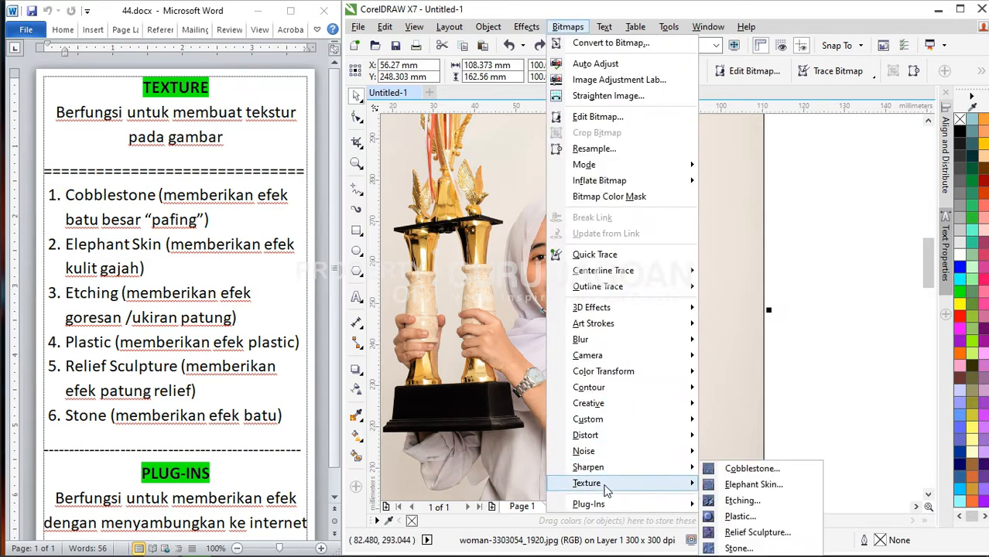
left_click(718, 469)
left_click_drag(629, 217, 763, 123)
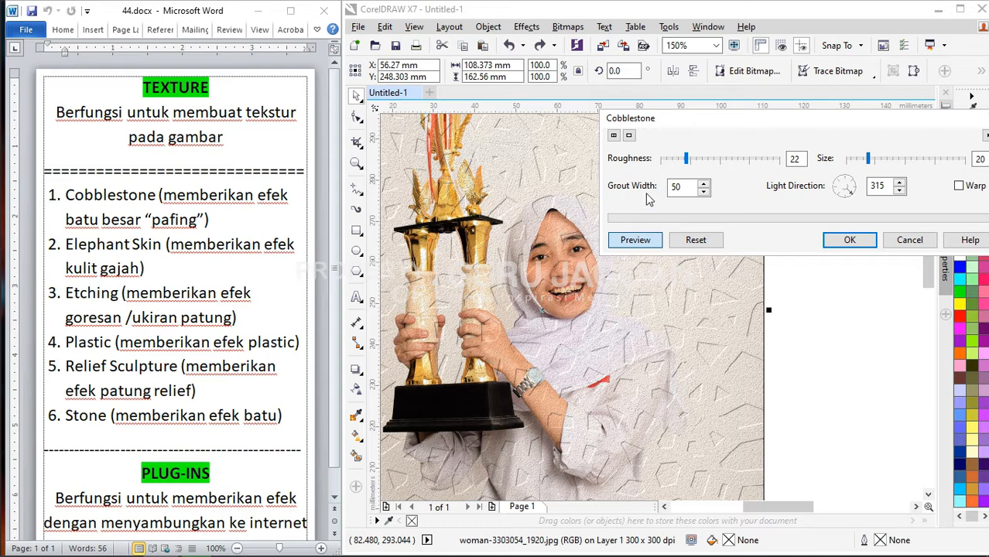
double_click(681, 187)
type("1")
left_click(799, 159)
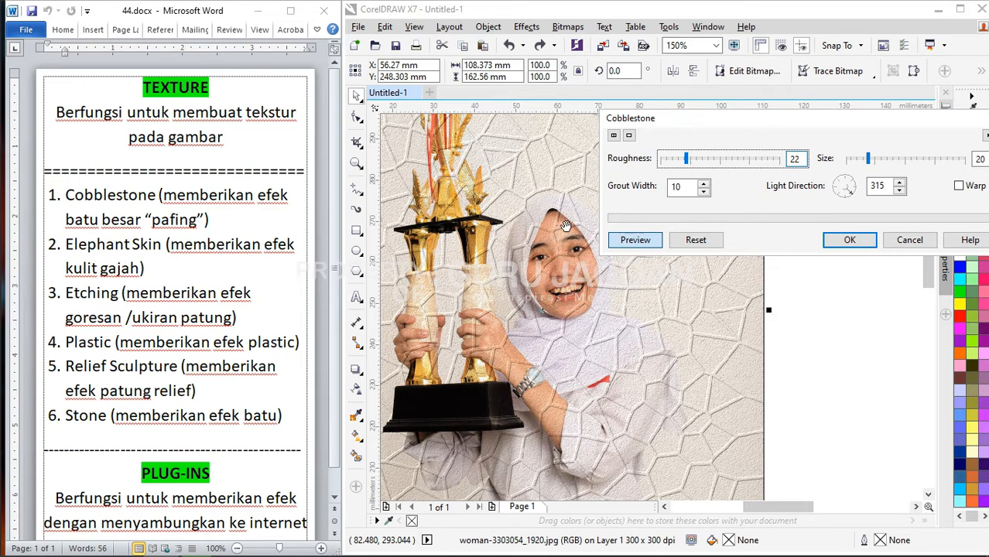
- Reduce the Cobblestone grout width to 5 and update the preview
left_click(685, 192)
double_click(685, 194)
type("5")
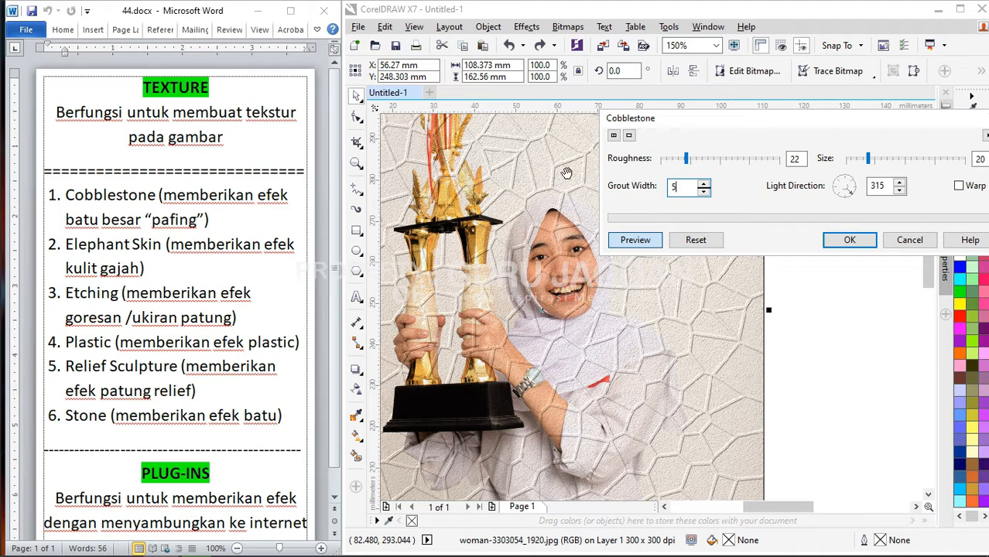
left_click(802, 160)
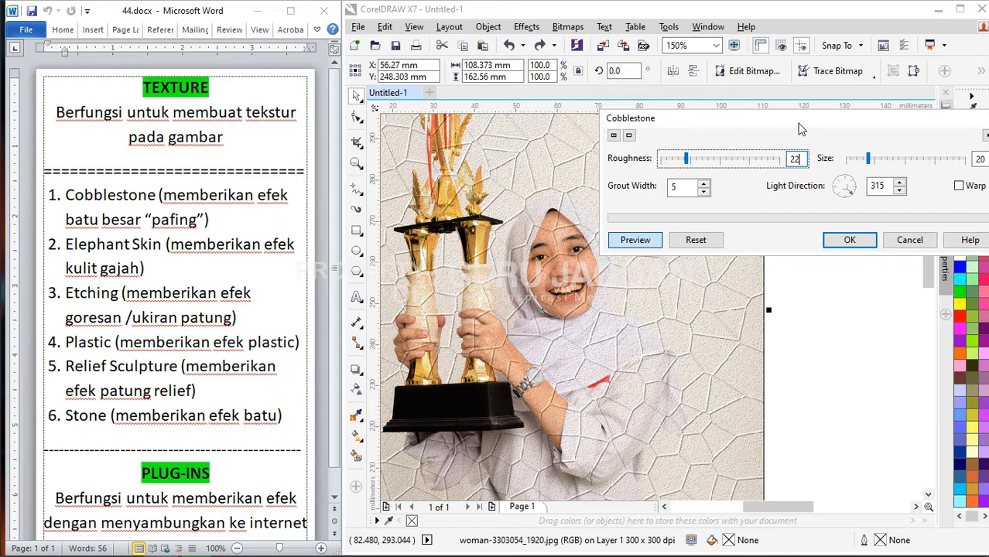
- Try a Cobblestone size of 35, raise it to 54, and keep the face uncovered by the dialog
left_click_drag(805, 124, 755, 120)
left_click_drag(824, 156, 837, 155)
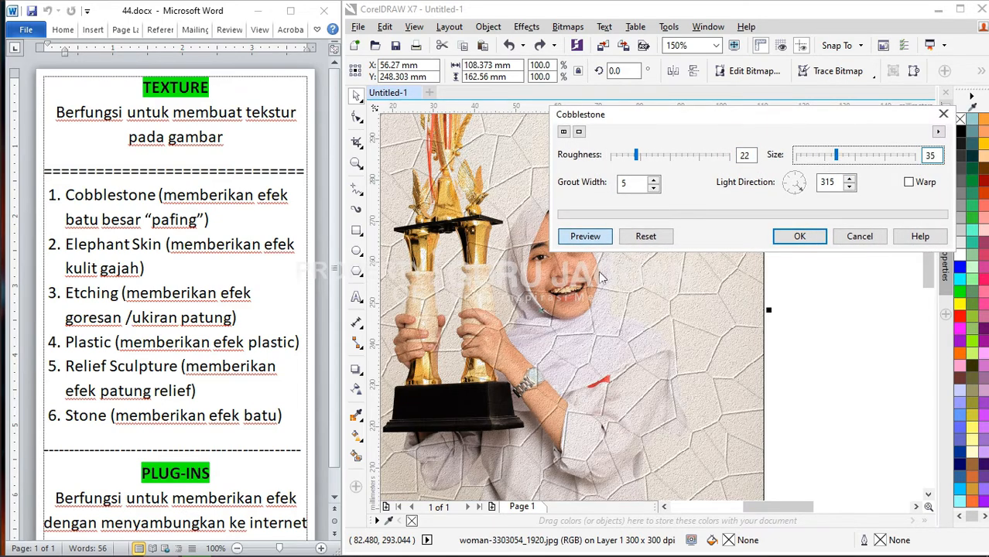
left_click(865, 161)
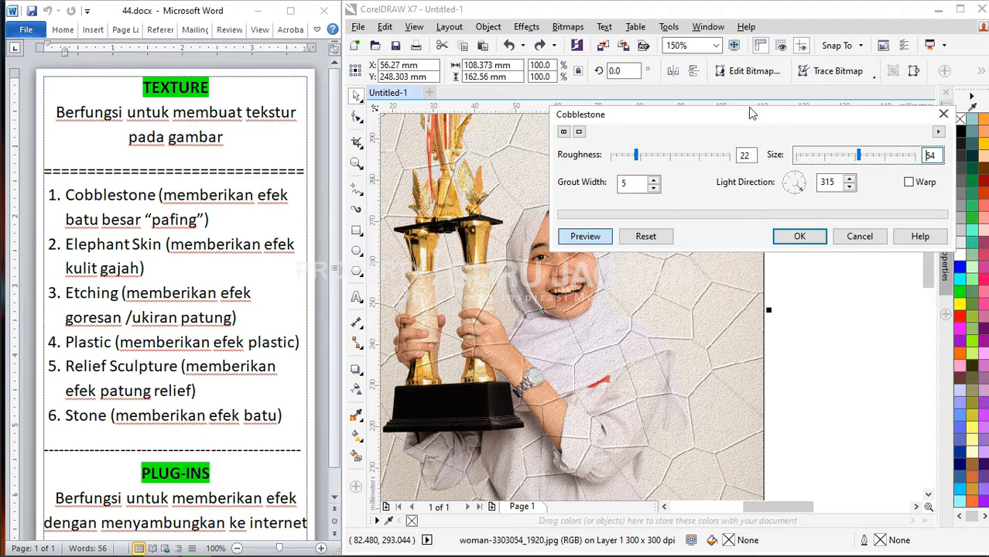
left_click_drag(745, 123, 756, 110)
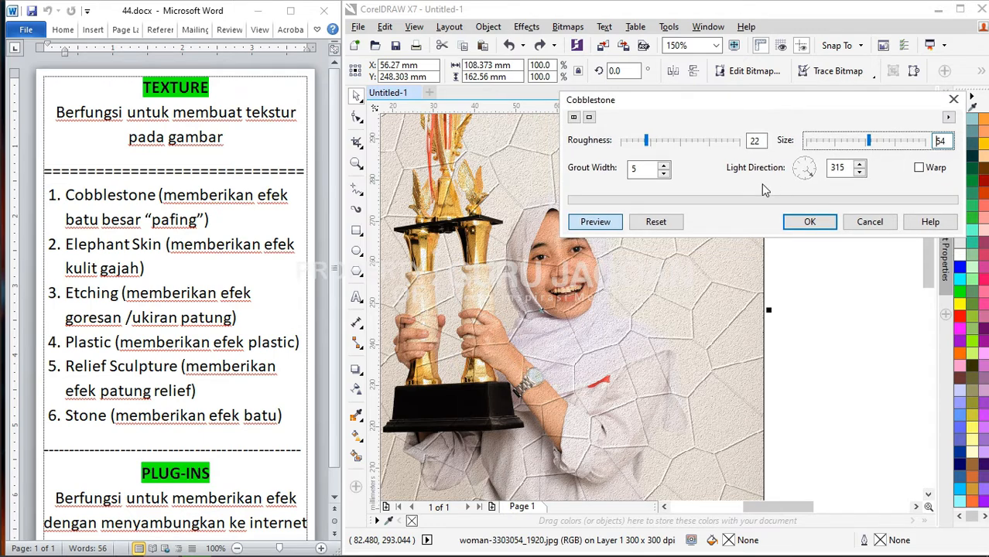
- Set the Cobblestone light direction to 144, try the Warp option on and off, and cancel the effect
left_click(798, 163)
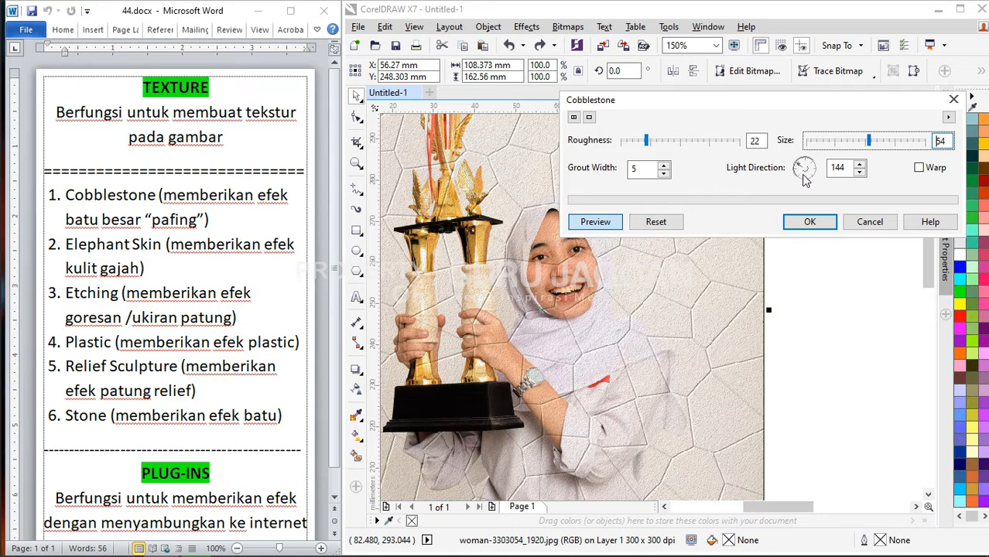
left_click(922, 169)
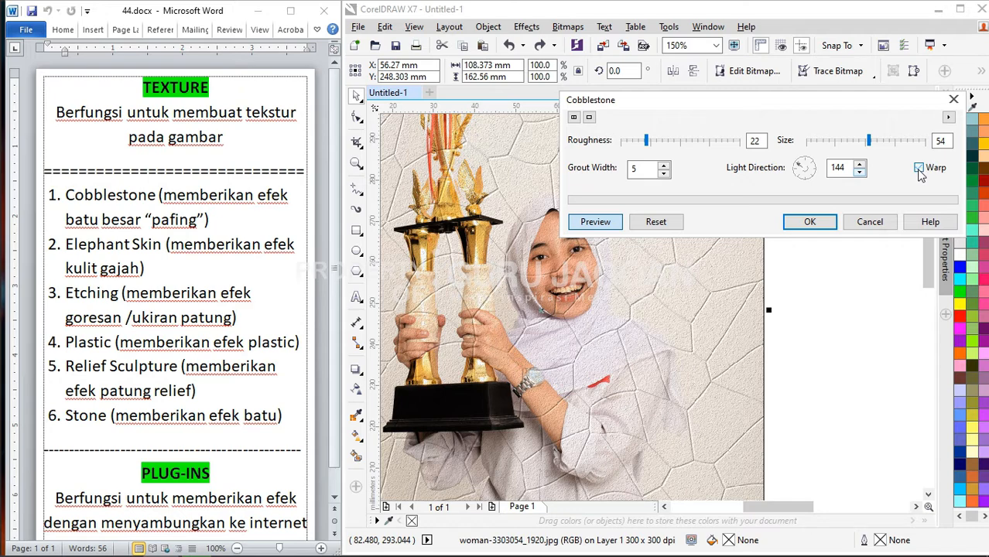
left_click(919, 169)
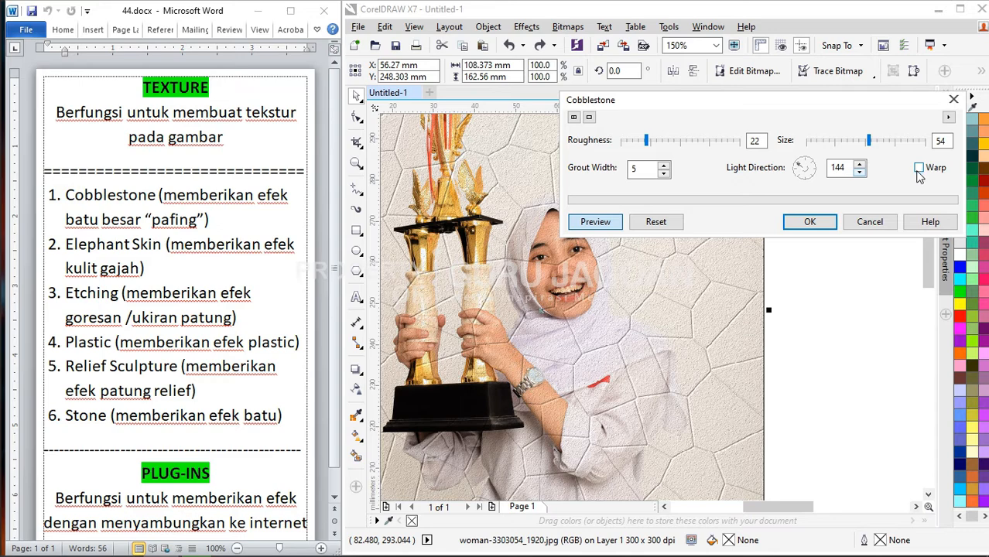
left_click(868, 223)
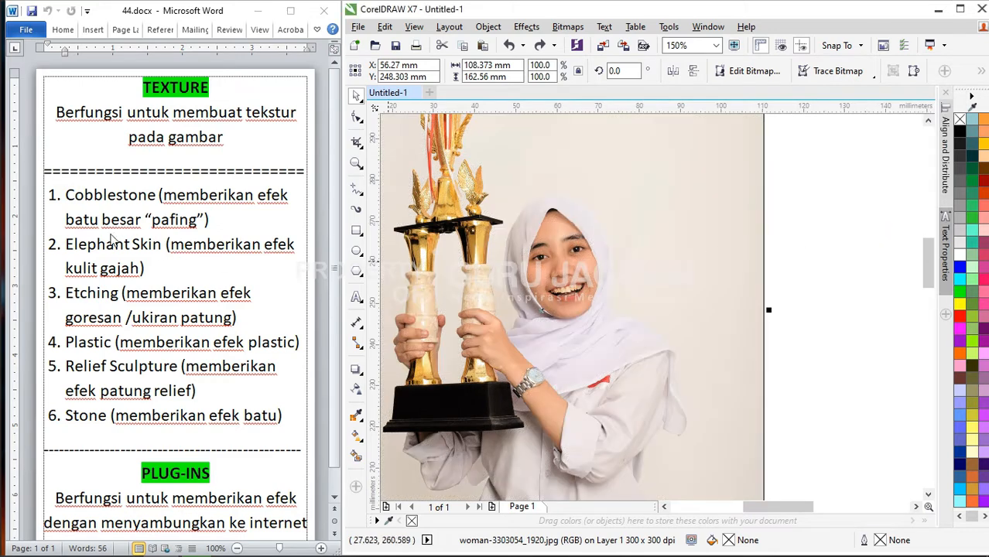
- Start the Elephant Skin texture effect on the photo and bring the face into clear view beside the dialog
left_click(85, 254)
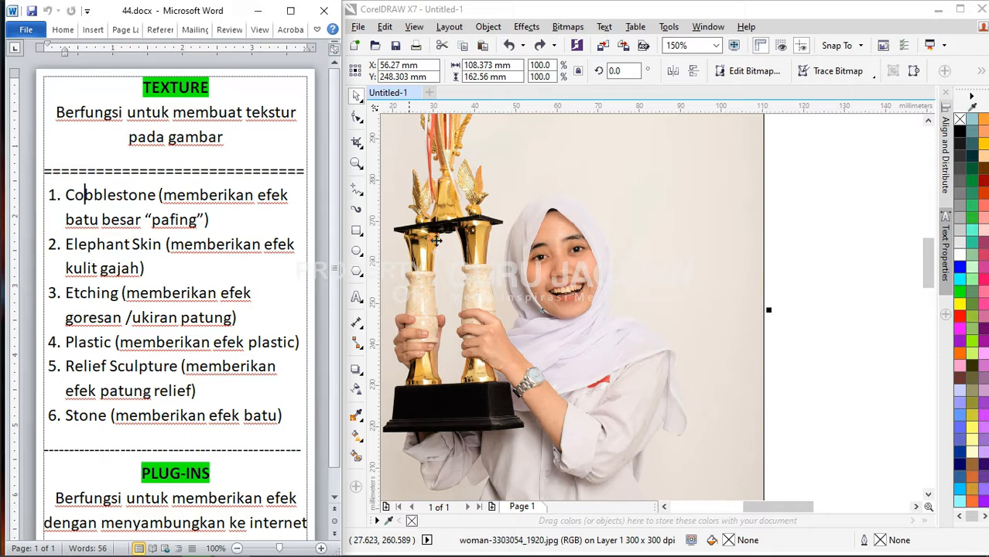
scroll(580, 250, "up", 4)
scroll(589, 256, "down", 3)
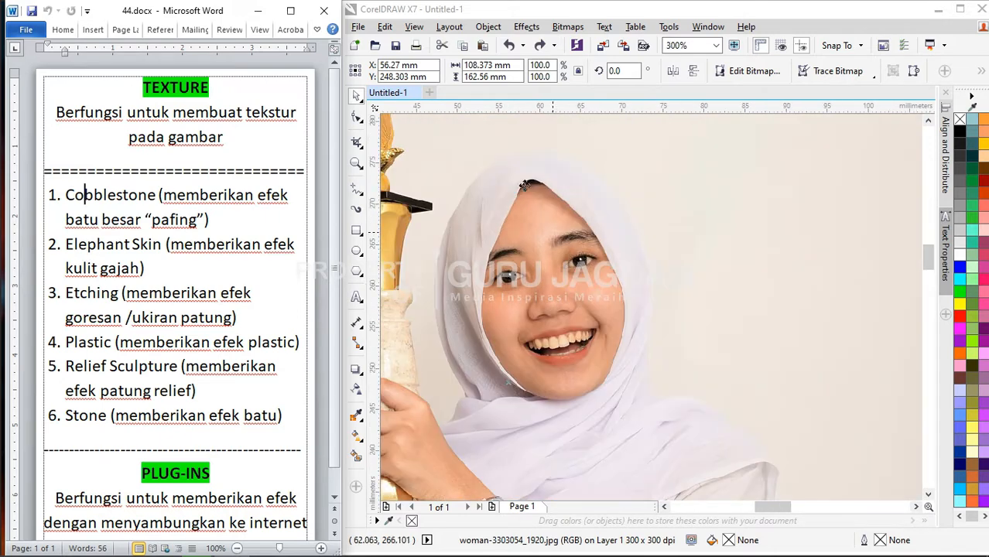
scroll(526, 183, "up", 3)
left_click(568, 27)
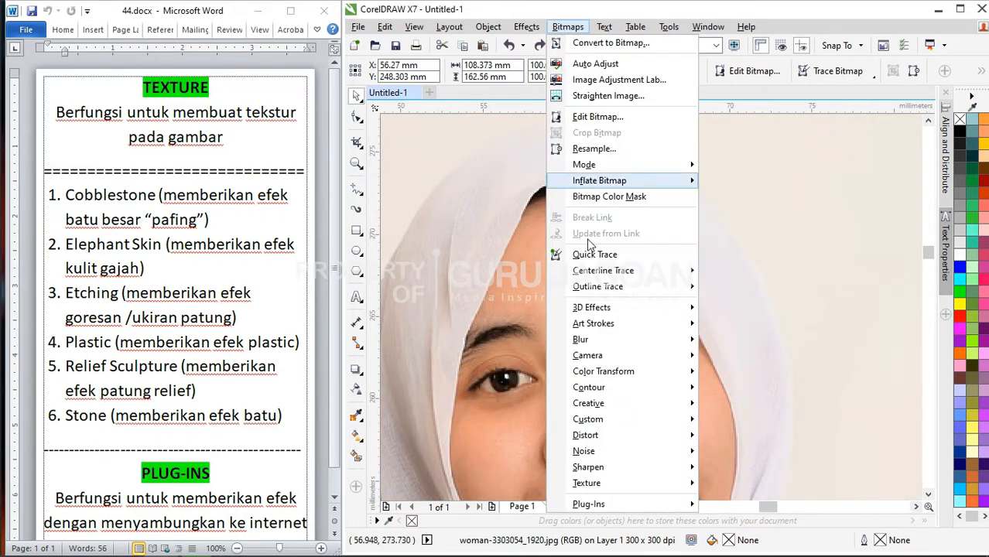
mouse_move(606, 487)
left_click(753, 485)
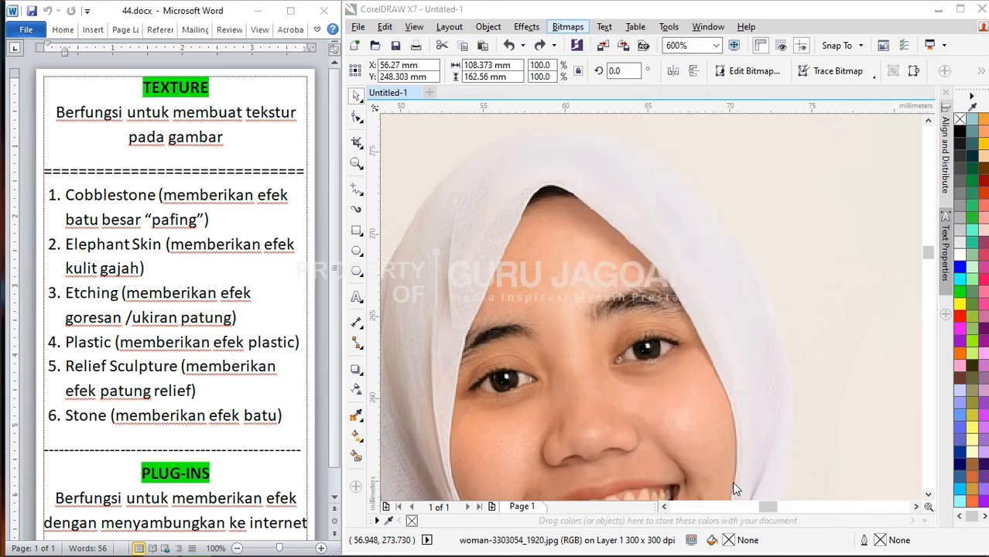
left_click_drag(631, 229, 786, 154)
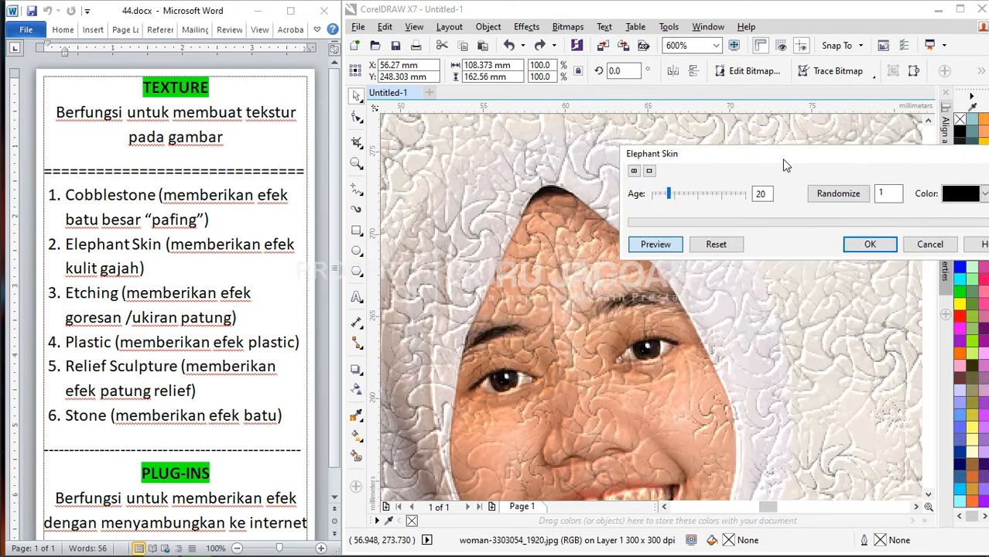
left_click_drag(487, 259, 409, 153)
- Try Elephant Skin ages of 35 and 58, and set the randomize value to 5
left_click(684, 196)
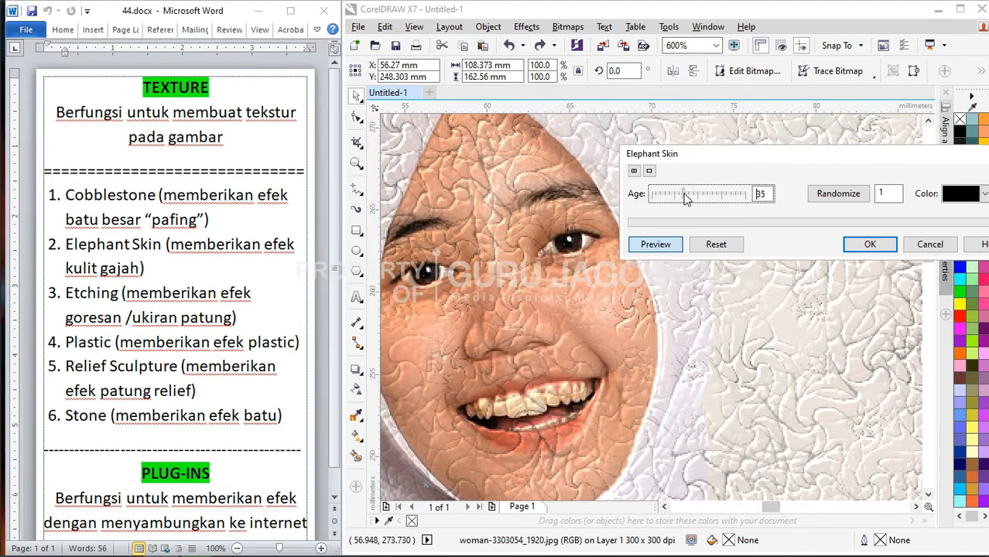
left_click(702, 199)
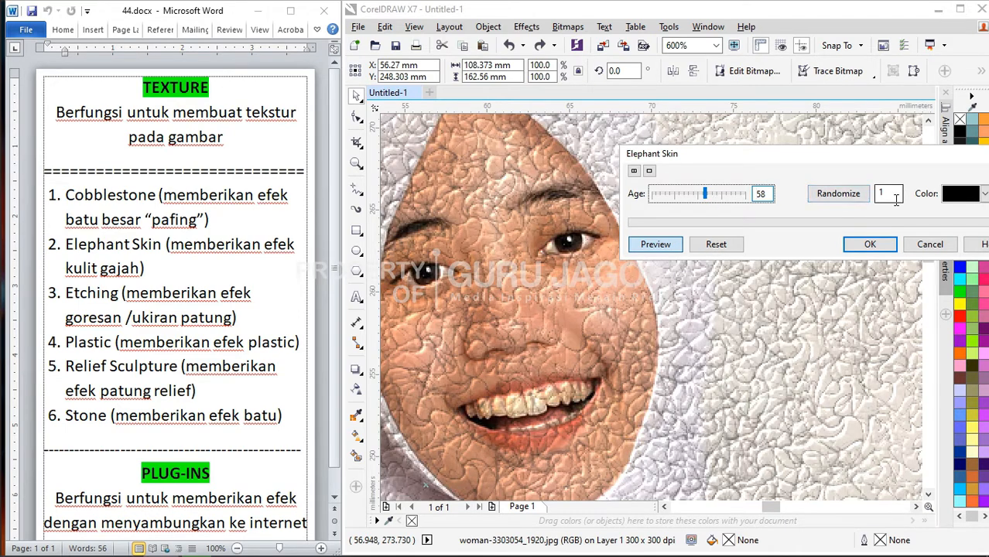
key("Tab")
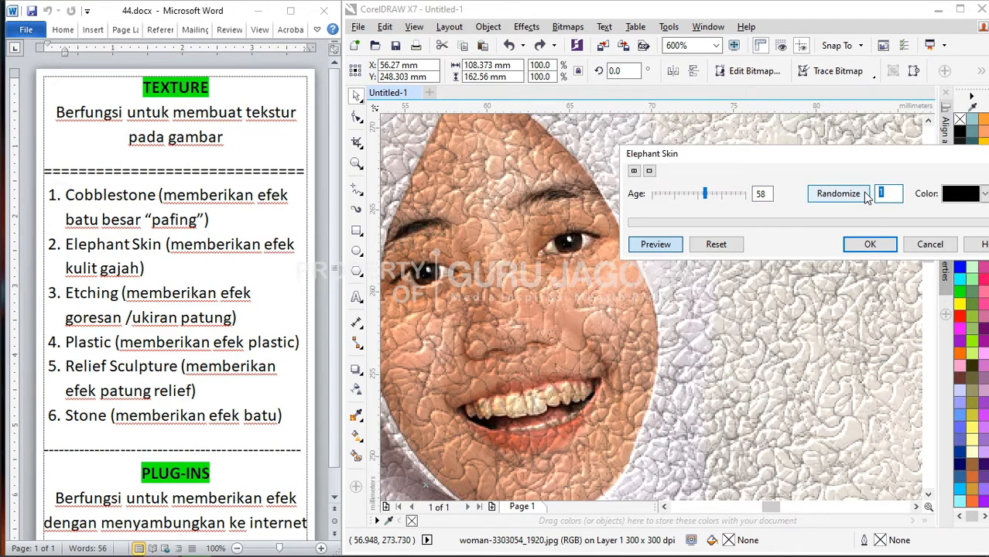
type("5")
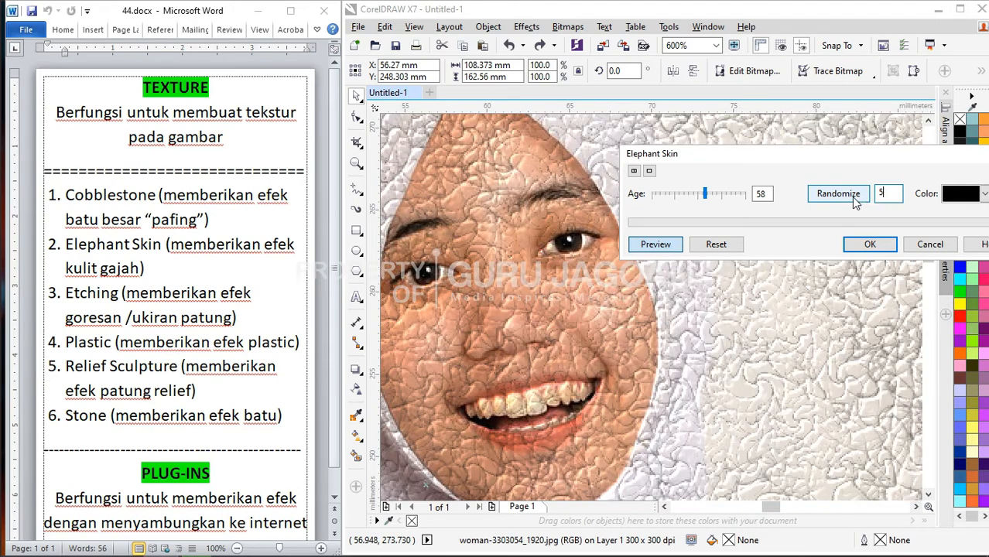
- Bring the whole Elephant Skin dialog into view and set the texture color to yellow
left_click_drag(861, 162, 794, 136)
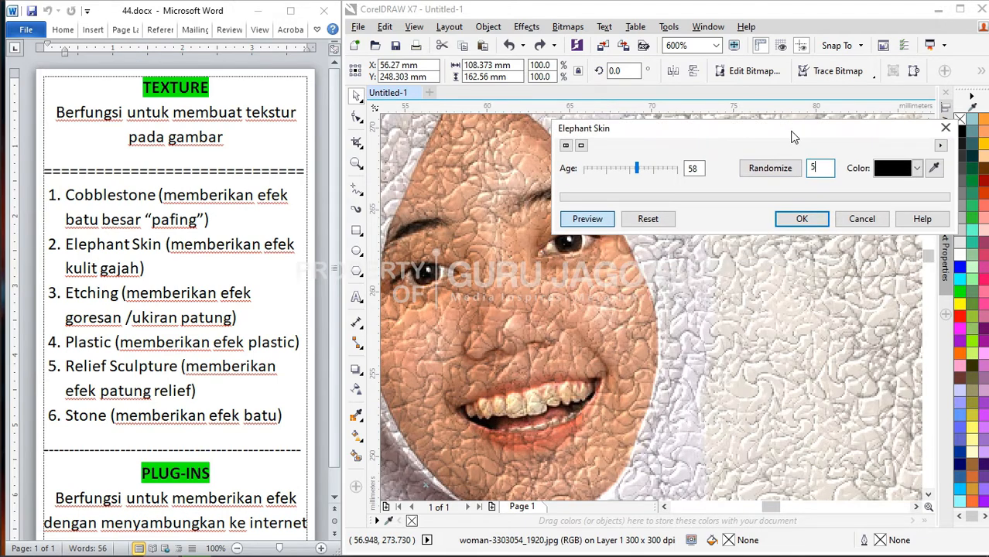
left_click(917, 169)
left_click(903, 210)
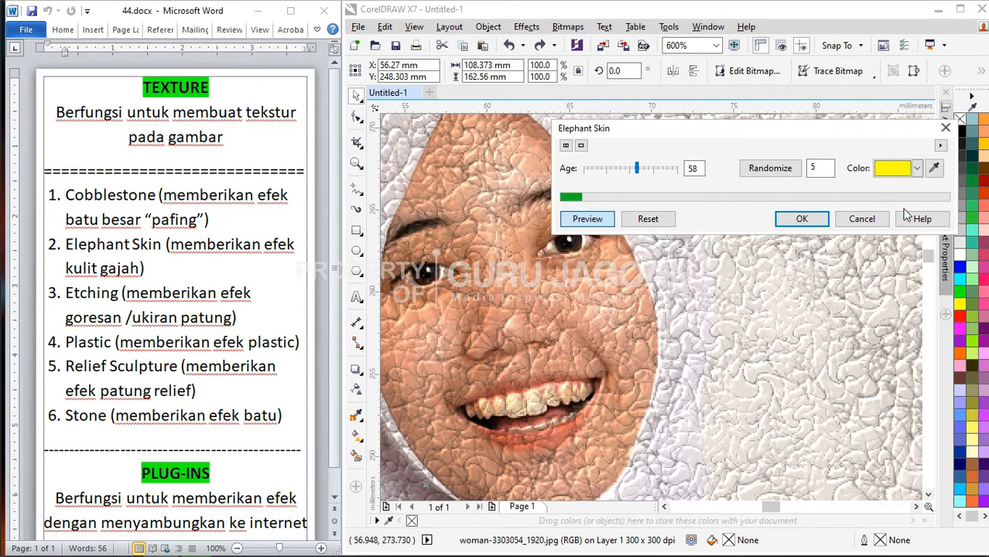
- Randomize the Elephant Skin pattern and return its randomize value to 5
double_click(819, 172)
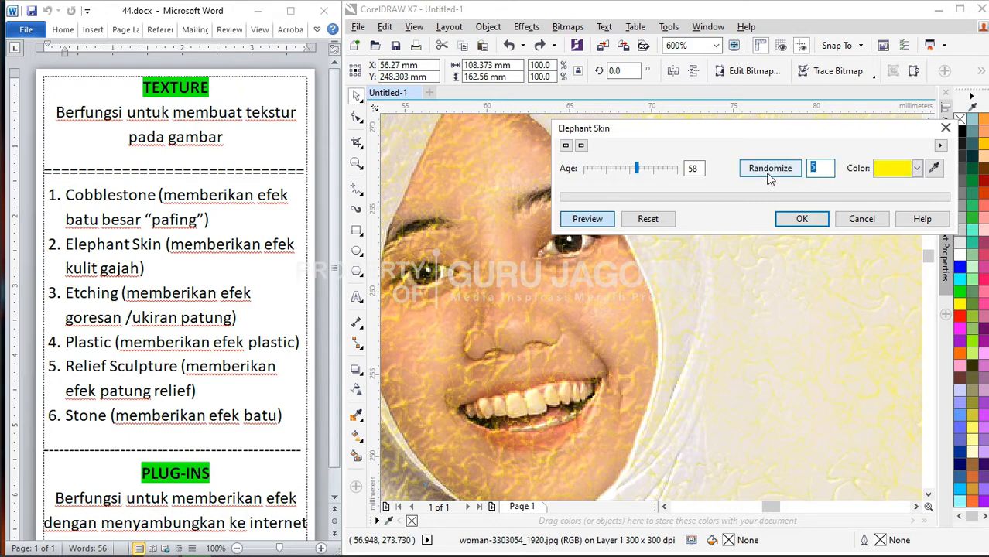
left_click(772, 174)
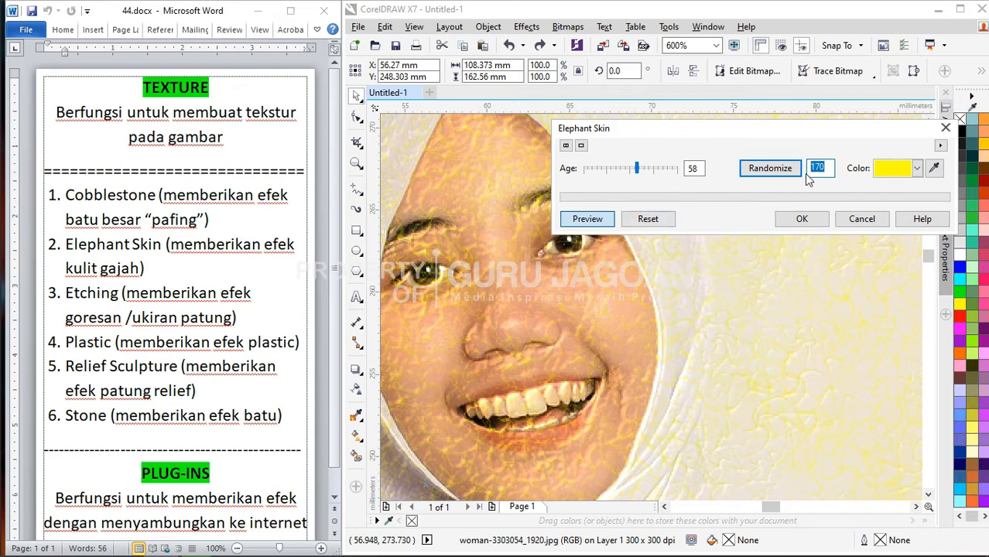
type("5")
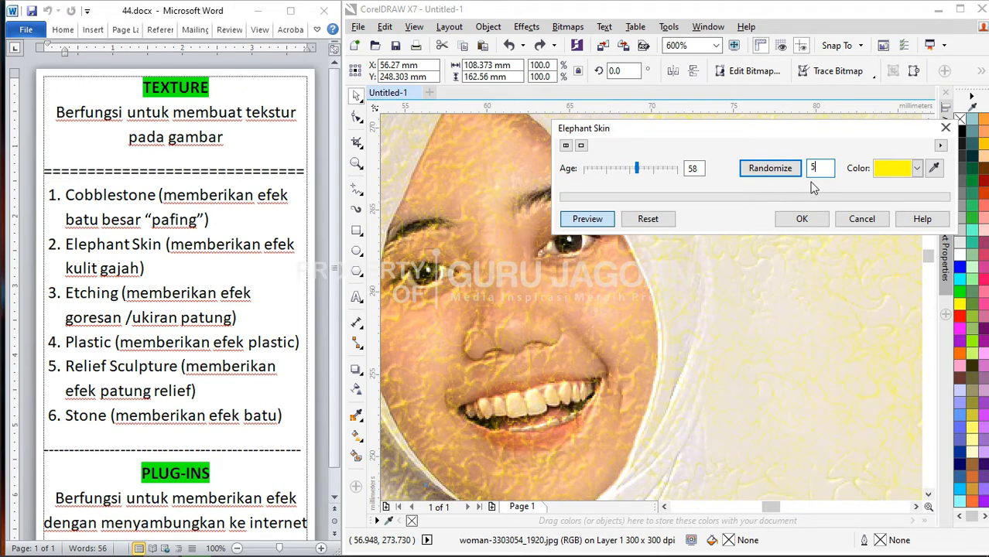
- Try brown as the Elephant Skin color and change it back to black
left_click(894, 168)
left_click(949, 186)
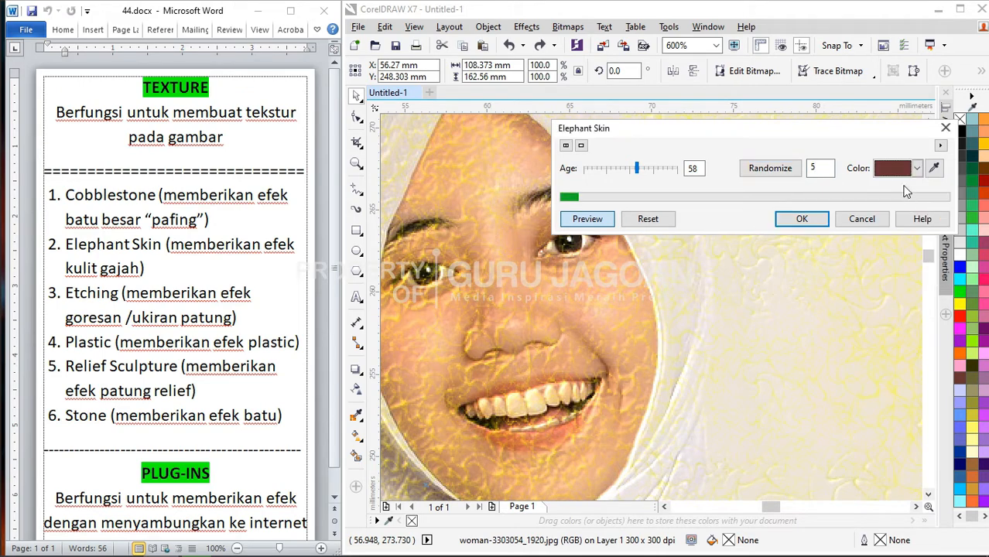
left_click(917, 169)
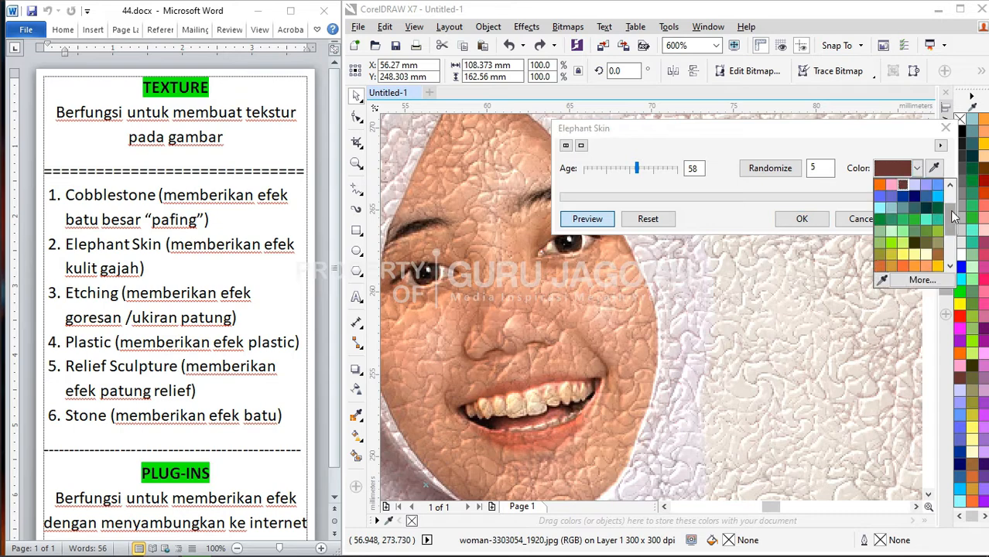
left_click(880, 185)
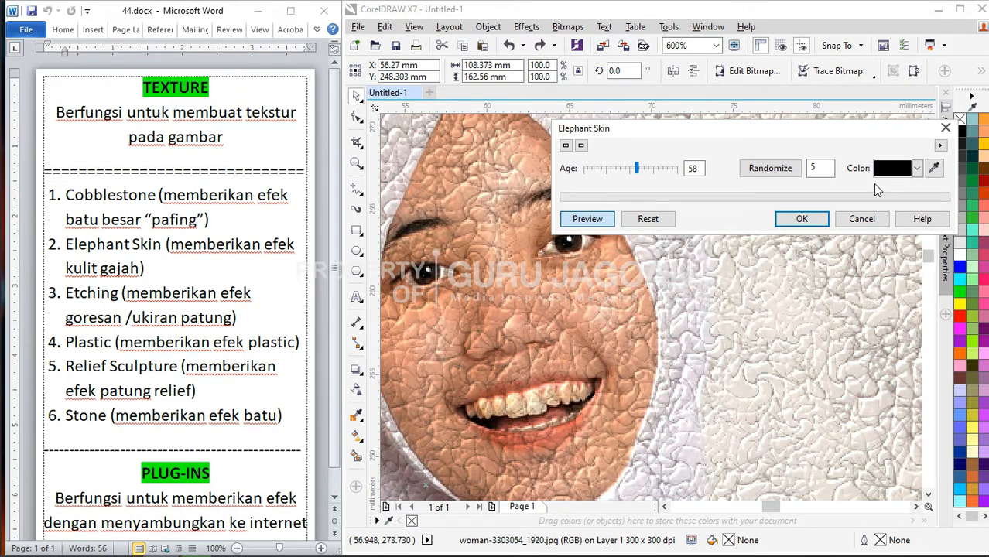
- Set the Elephant Skin randomize value to 1 and the age to 42, and cancel the effect
left_click_drag(821, 171, 803, 171)
type("1")
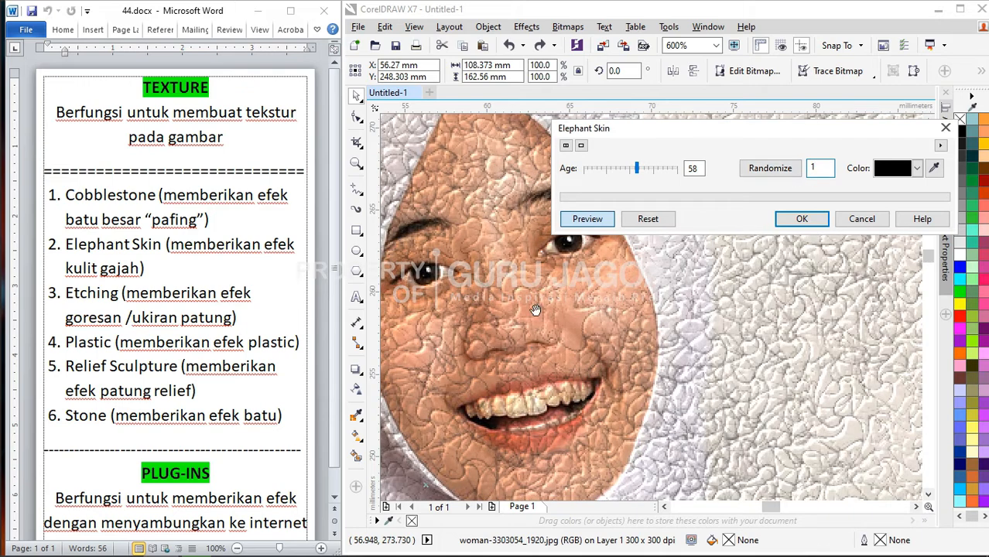
left_click_drag(631, 171, 618, 171)
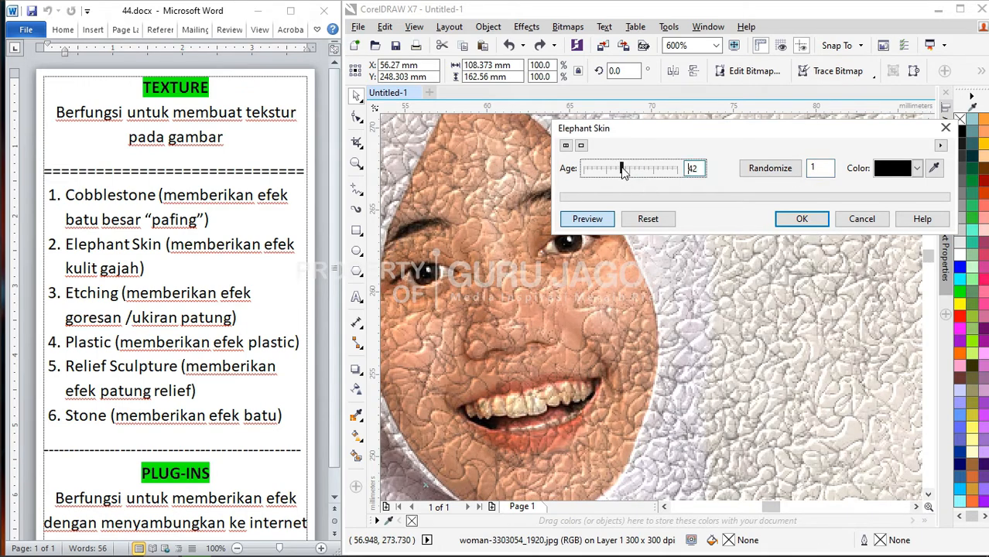
left_click(862, 219)
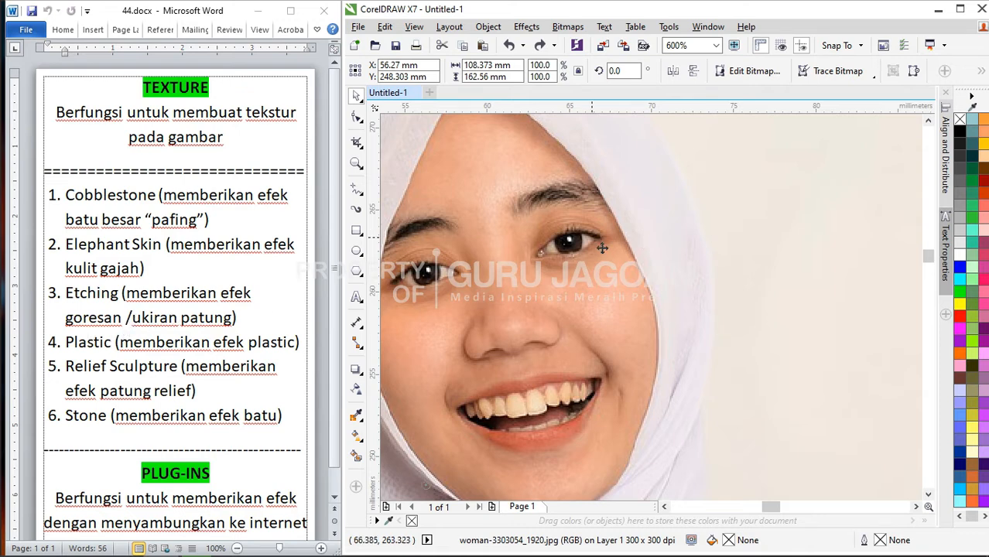
- Preview the Etching effect on the close-up of the face and cancel it
left_click(568, 27)
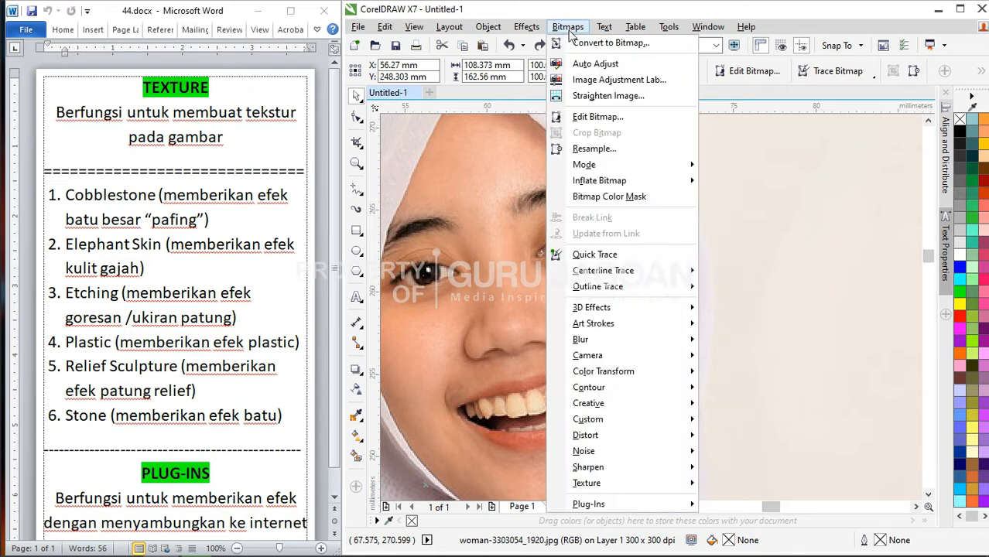
mouse_move(600, 483)
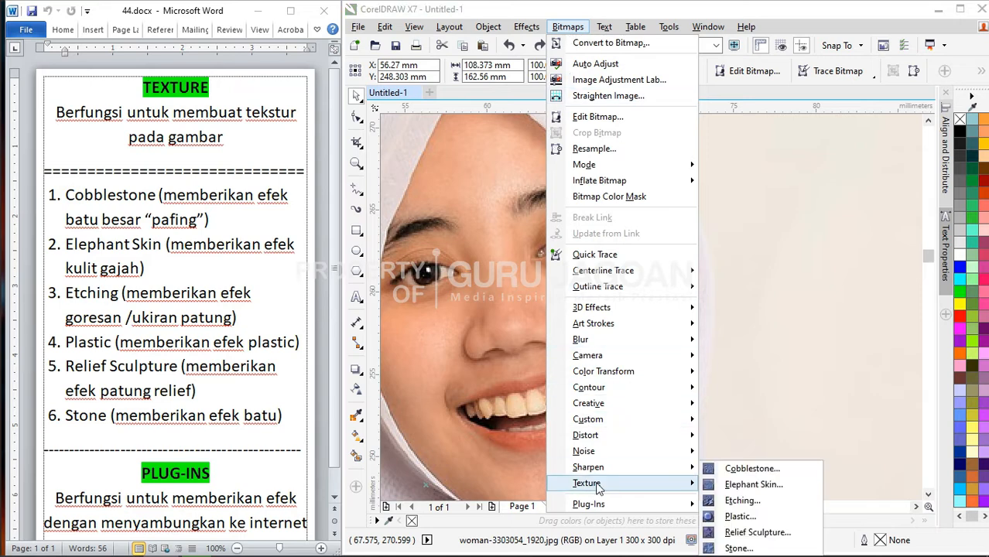
left_click(743, 503)
left_click_drag(609, 223, 727, 174)
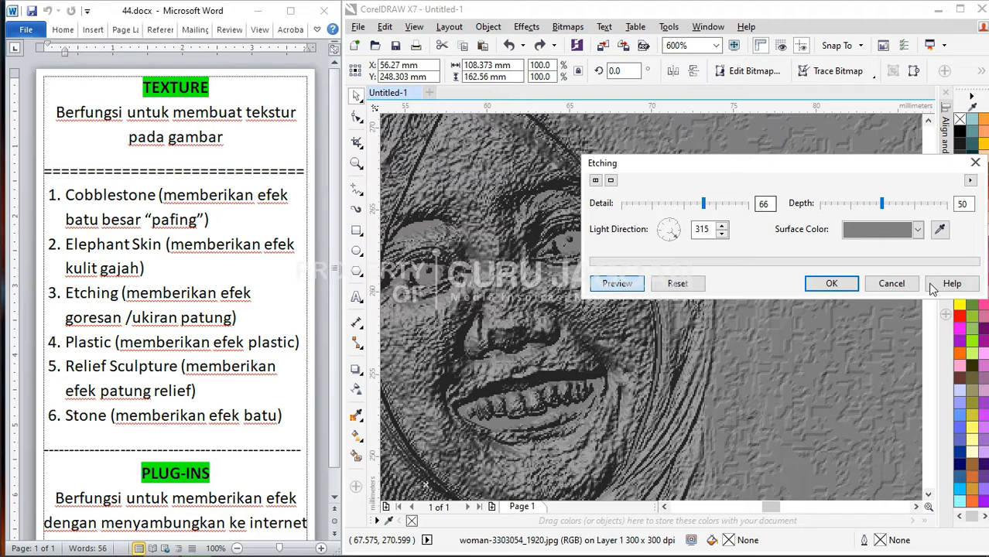
left_click(892, 283)
- Start the Etching effect again with more of the photo in view and inspect the preview around the face and trophy
scroll(557, 242, "down", 2)
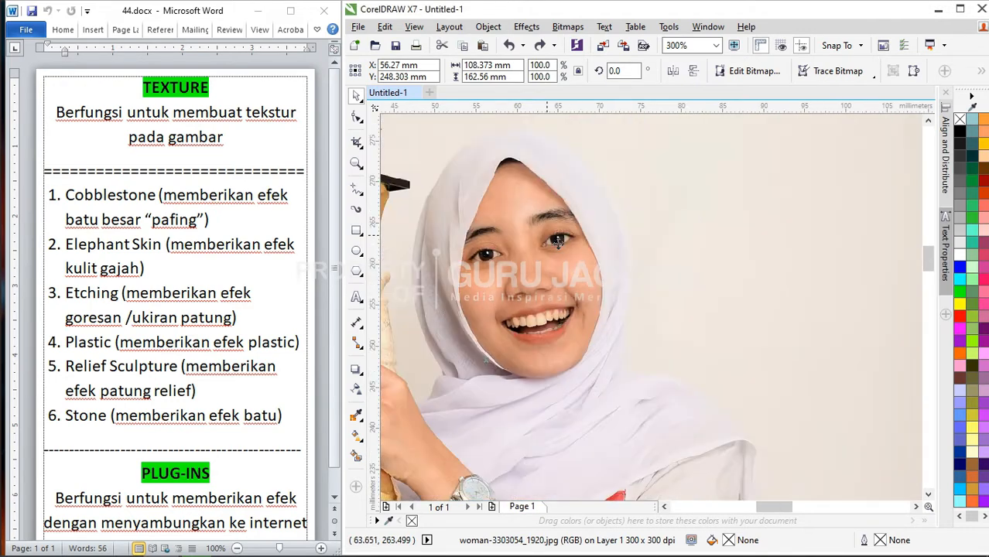
left_click(568, 26)
mouse_move(666, 484)
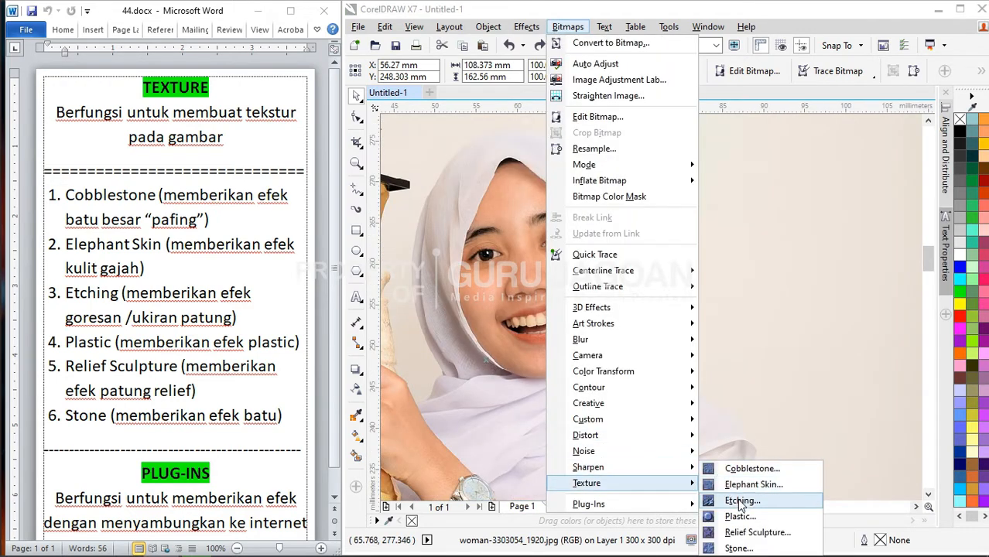
left_click(741, 500)
left_click_drag(611, 224, 843, 168)
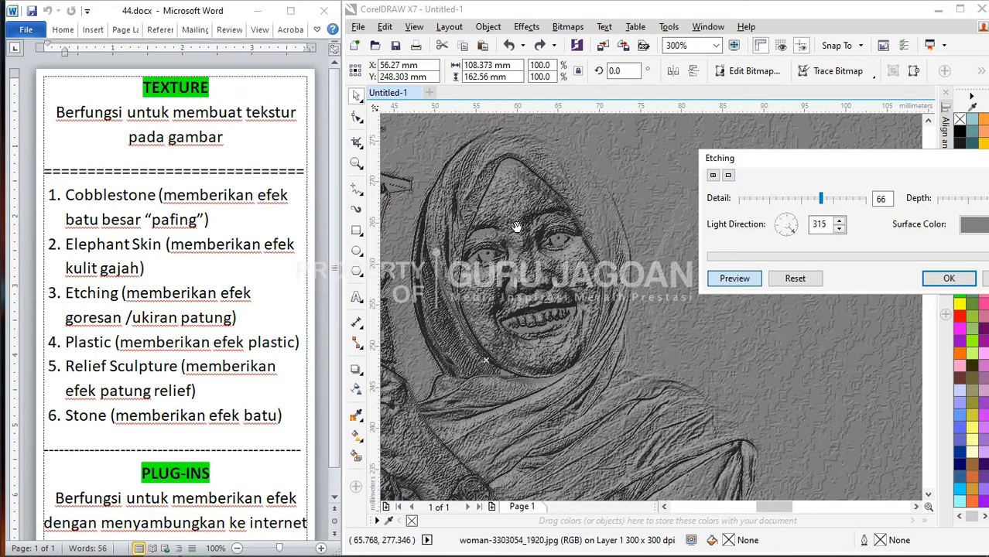
left_click_drag(486, 225, 615, 177)
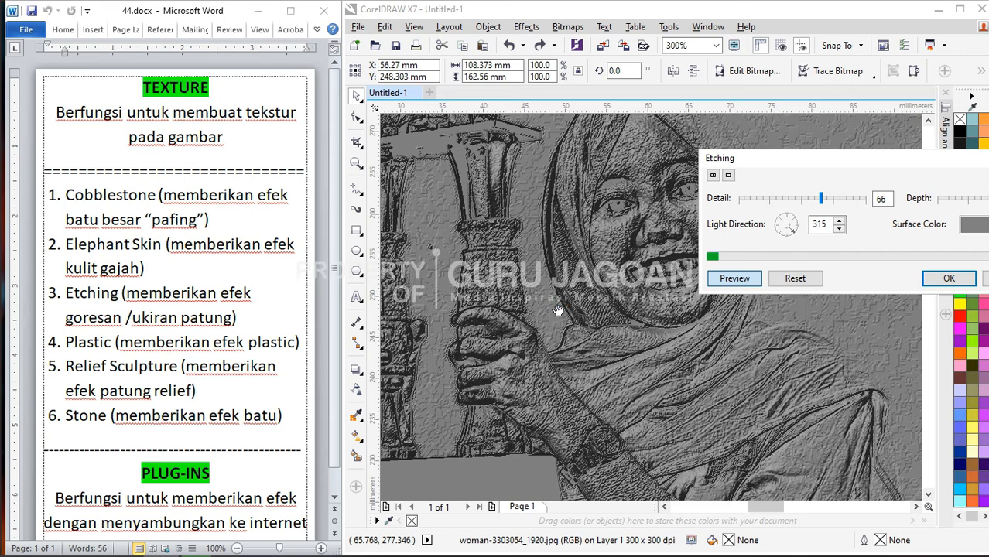
left_click_drag(558, 310, 466, 269)
left_click_drag(599, 289, 563, 327)
left_click_drag(569, 241, 552, 300)
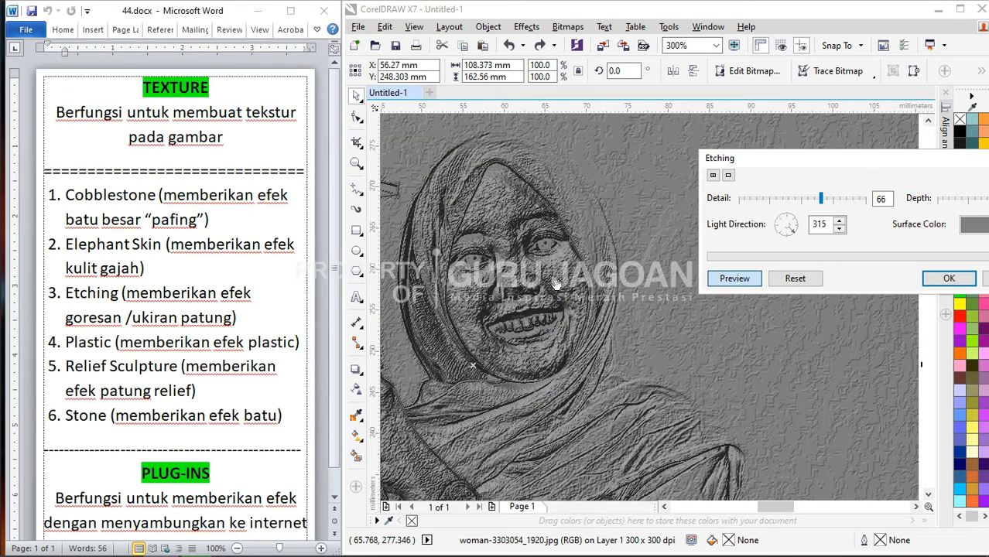
left_click_drag(820, 158, 685, 140)
- Set the Etching detail to 83, the depth to 69 and the light direction to 207
left_click_drag(687, 188, 707, 188)
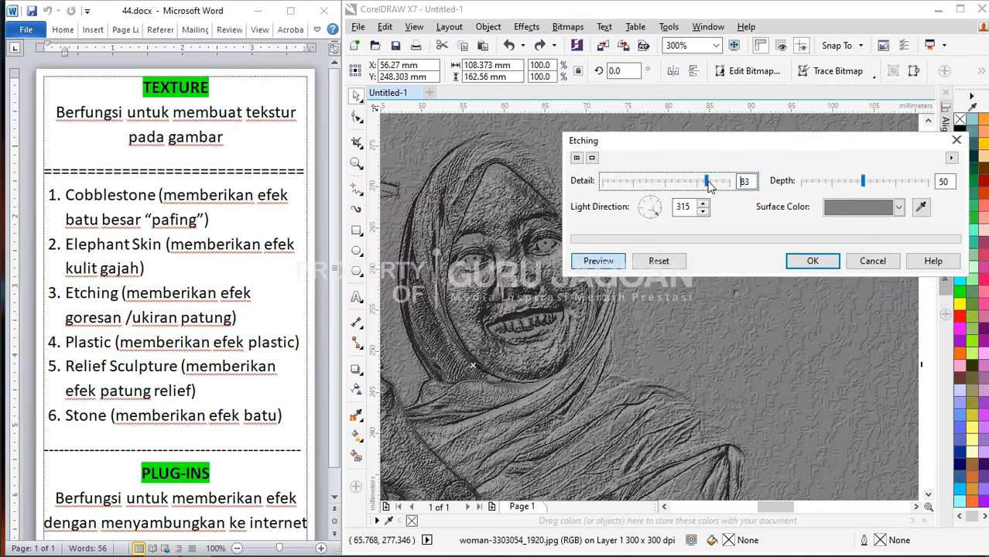
left_click(891, 186)
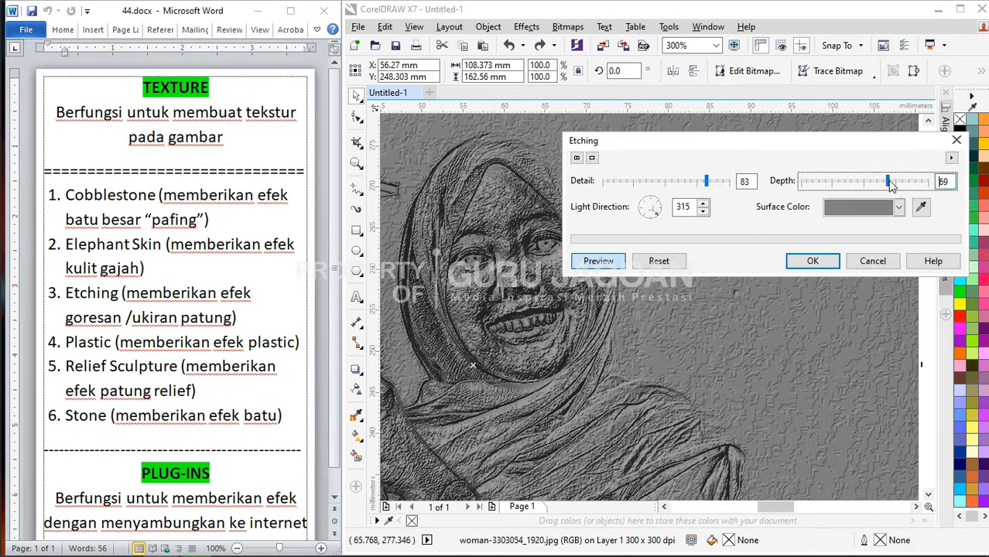
left_click_drag(660, 213, 659, 202)
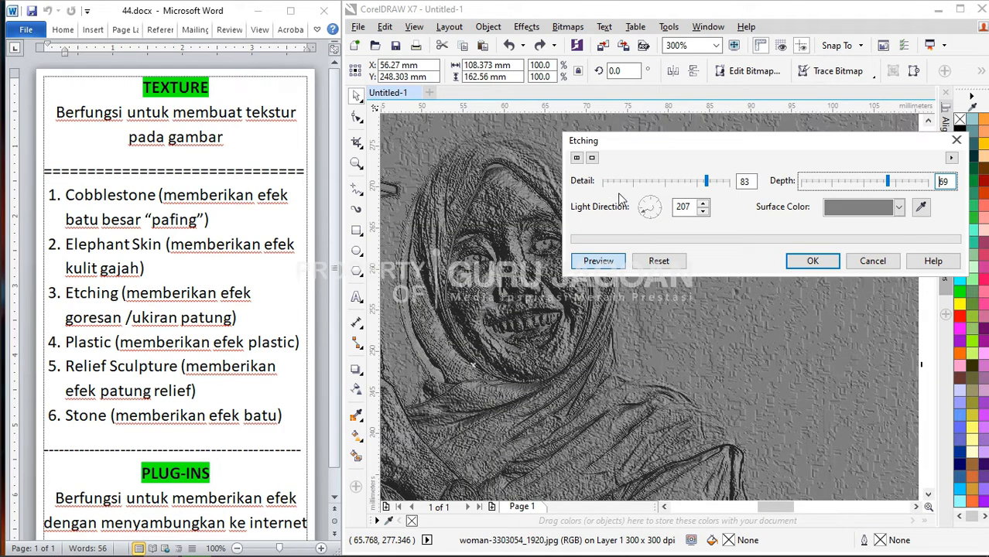
- Try dark gray, navy blue and light green as the Etching surface color
left_click(899, 206)
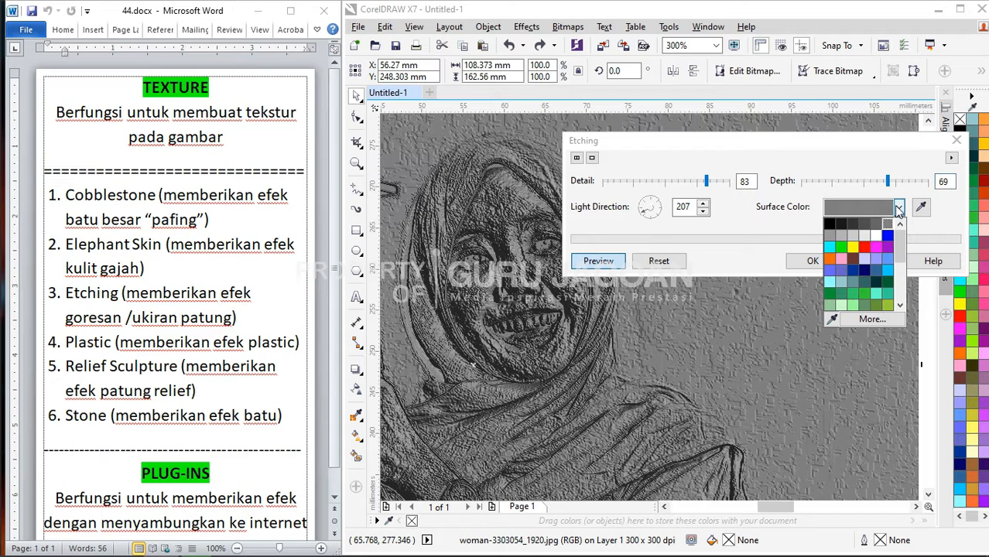
left_click(851, 226)
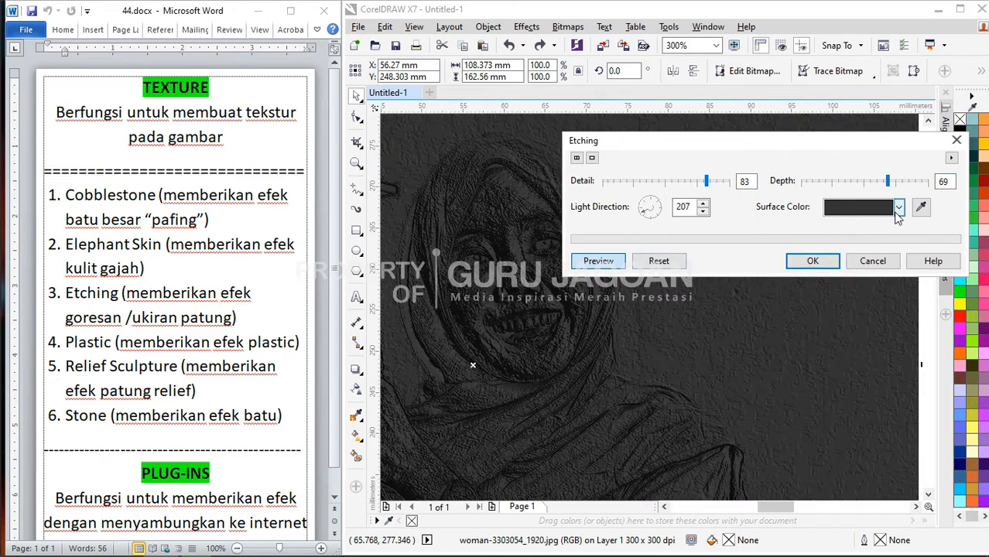
left_click(898, 209)
left_click(865, 268)
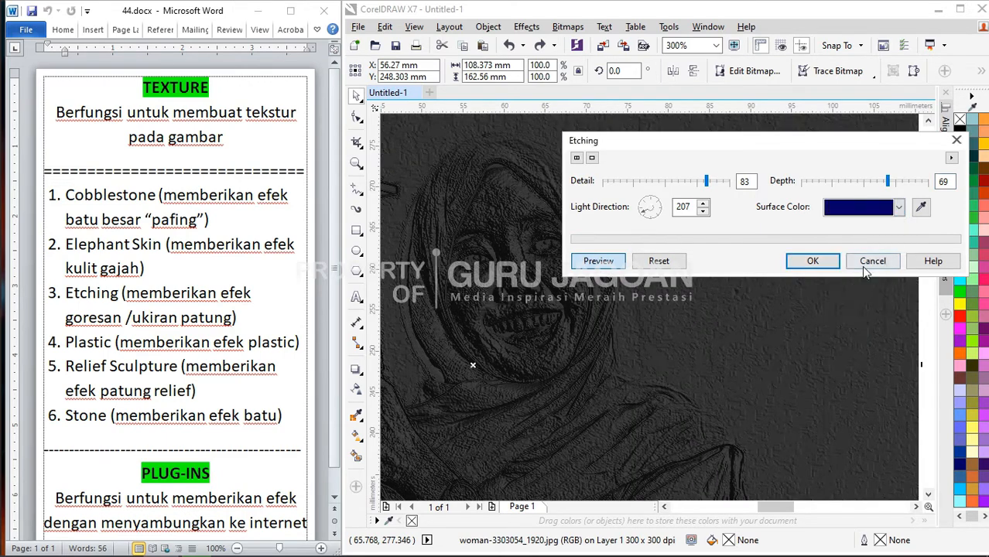
left_click(900, 209)
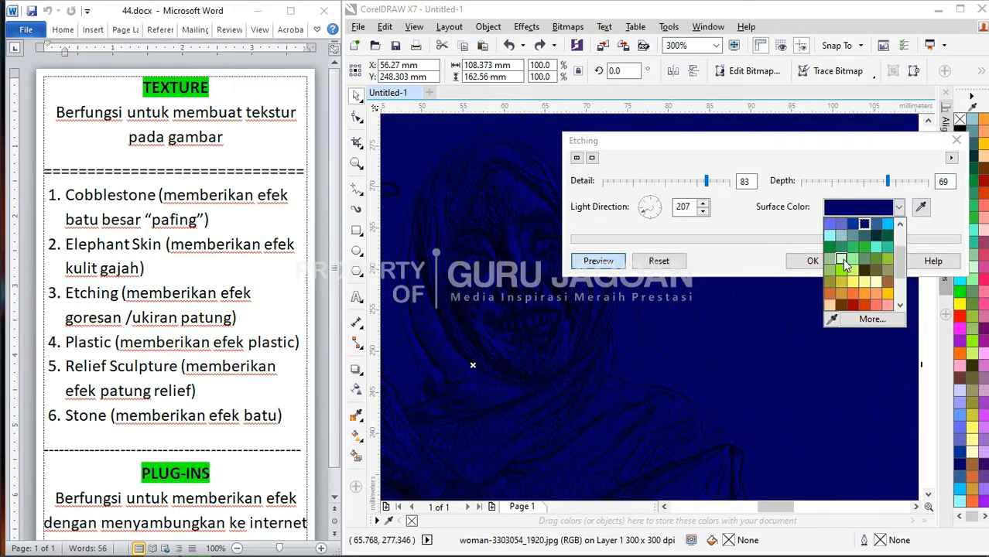
left_click(842, 259)
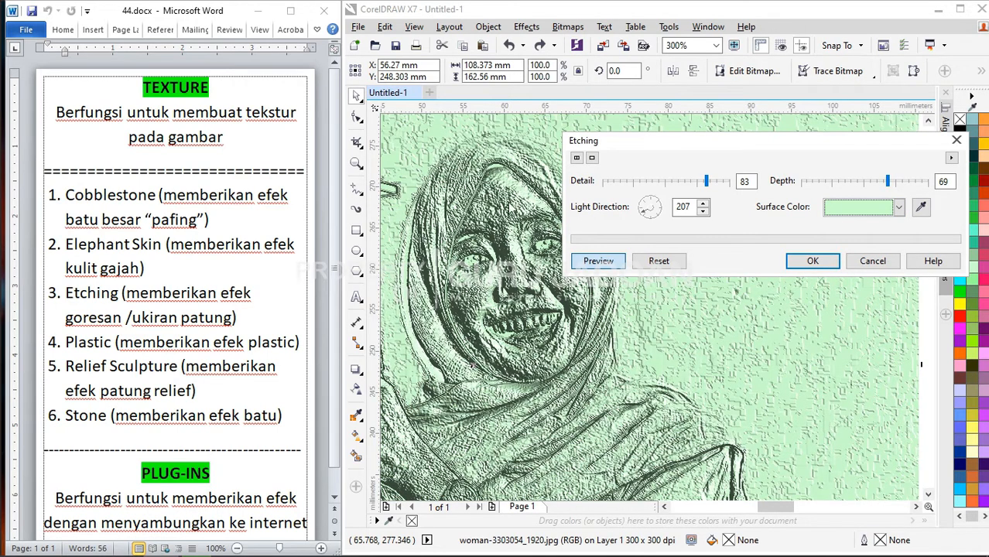
- Preview the Etching effect with a white surface color on the face and scarf, and cancel the effect
left_click(900, 208)
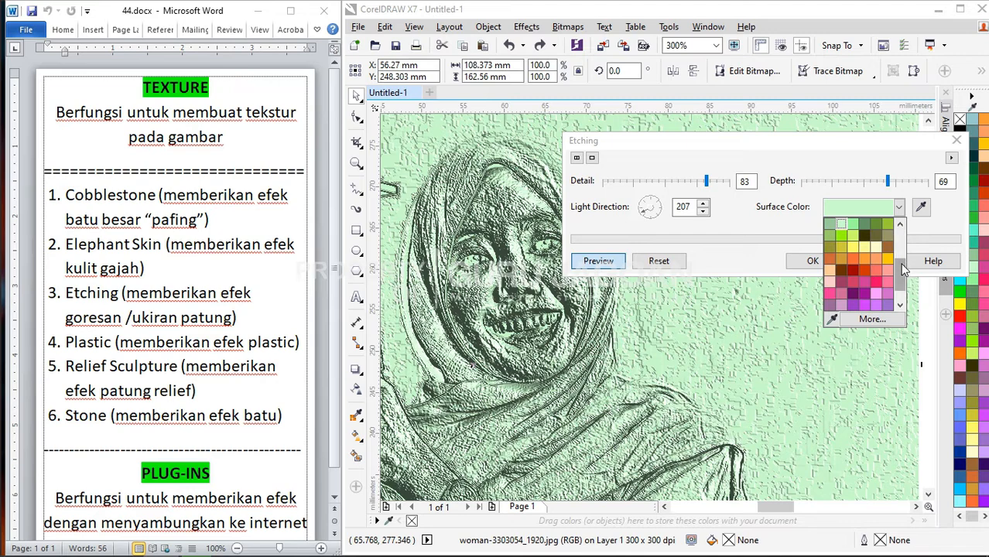
scroll(898, 264, "up", 2)
left_click(875, 234)
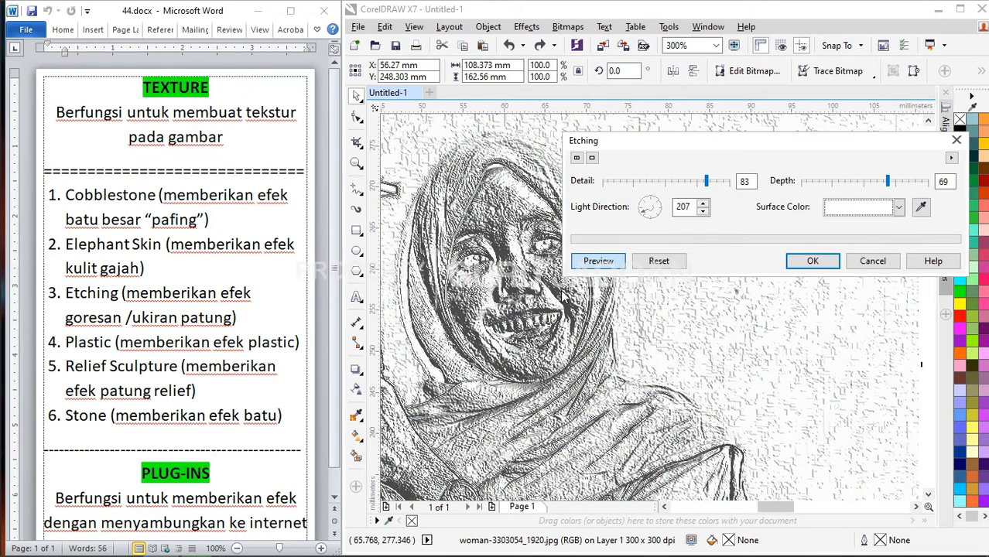
left_click_drag(567, 363, 536, 304)
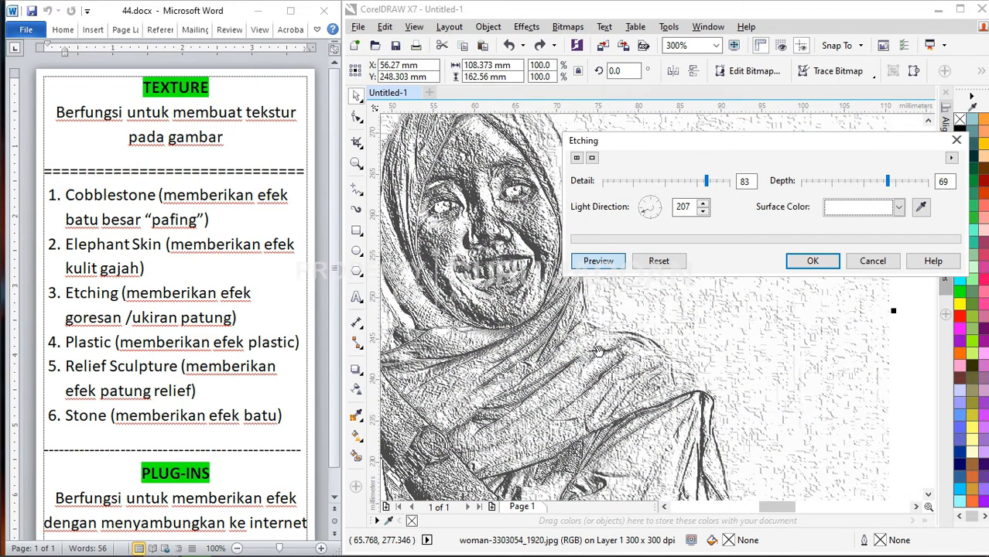
left_click(873, 261)
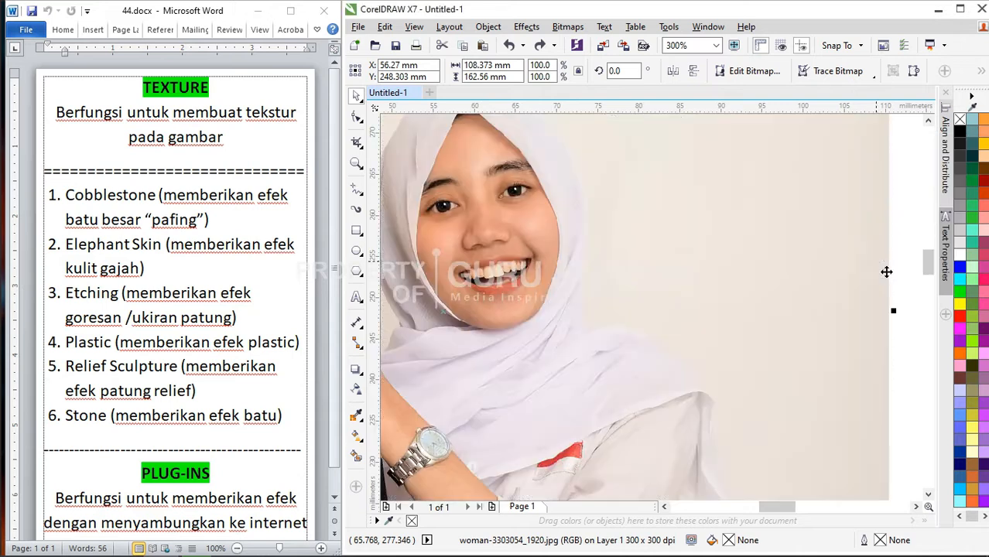
- Start the Plastic texture effect on the photo and keep its settings clear of the face
left_click(90, 355)
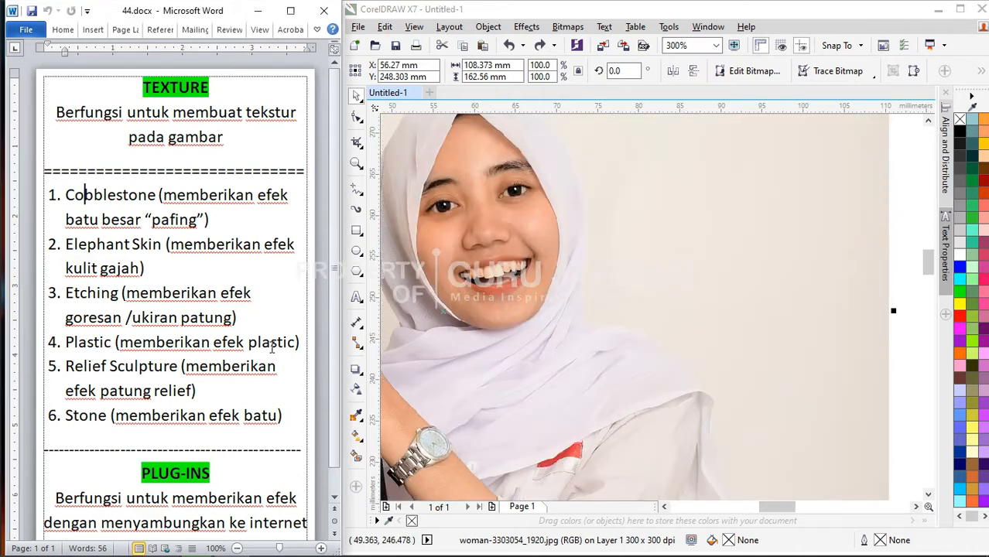
left_click(546, 238)
left_click(568, 26)
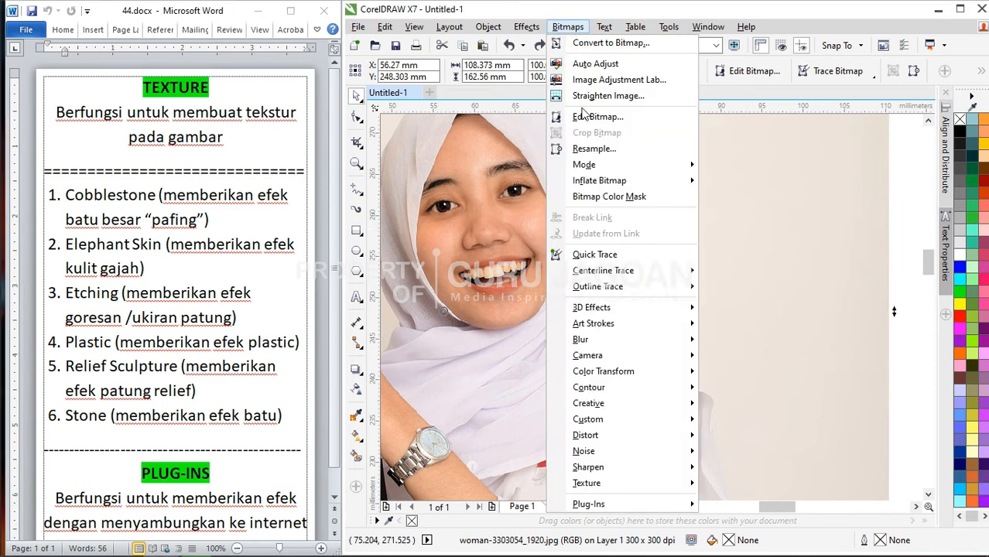
mouse_move(608, 486)
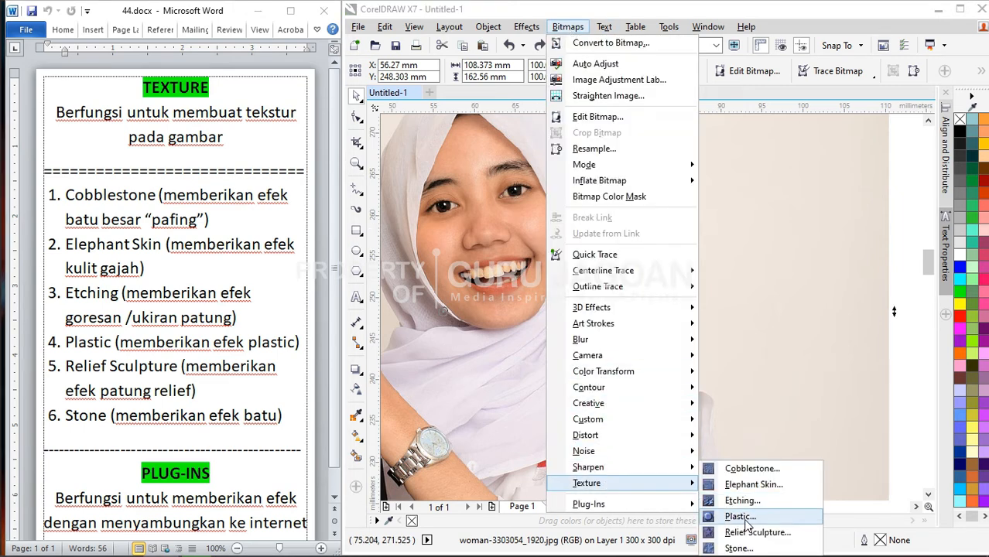
left_click(745, 523)
left_click_drag(593, 201, 648, 120)
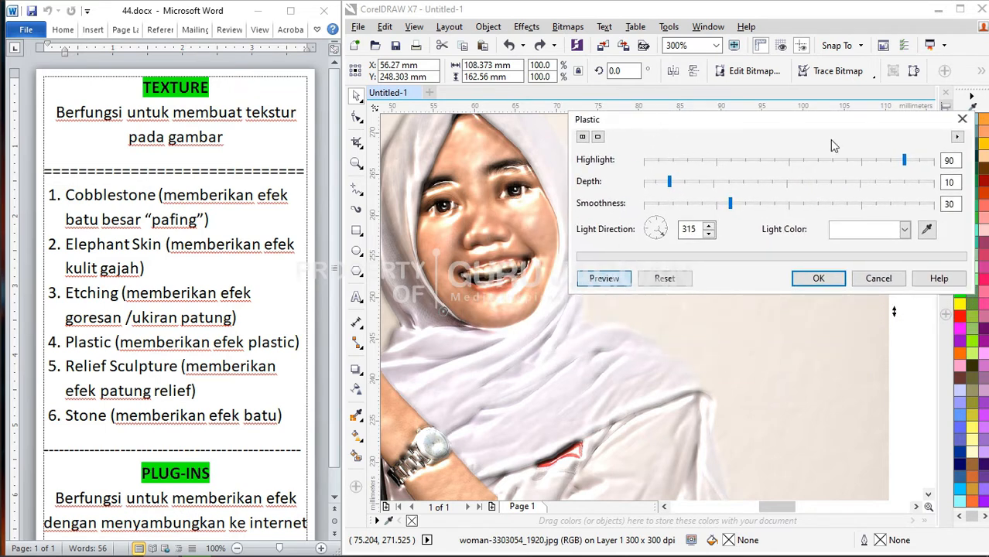
- Set the Plastic highlight to 11, the depth to 14, the smoothness to 11 and the light direction to 155
left_click(720, 166)
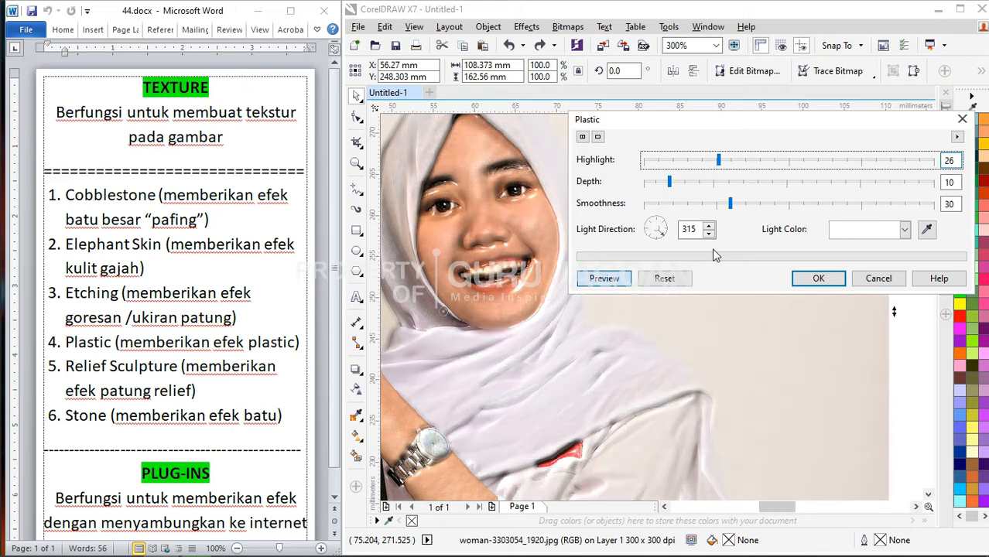
left_click(676, 162)
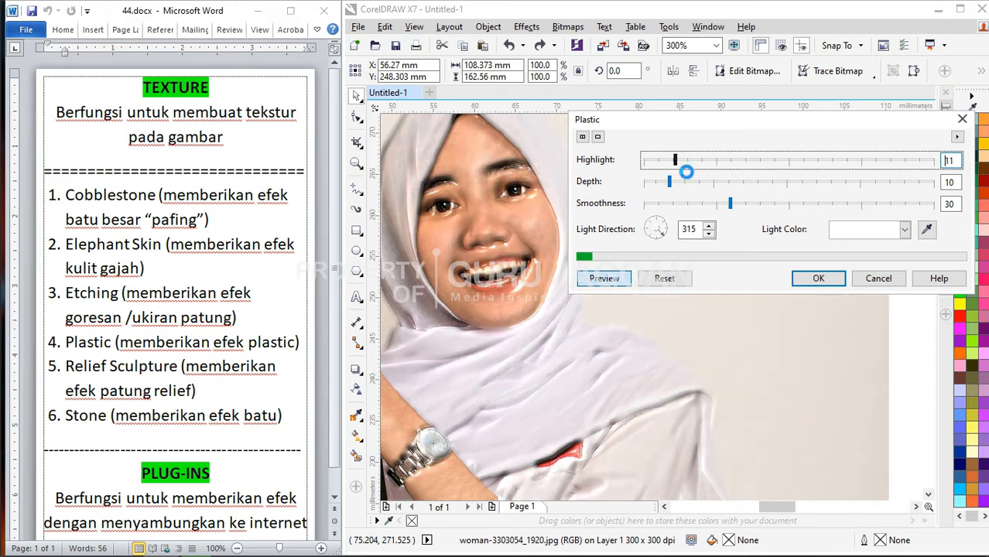
left_click(682, 183)
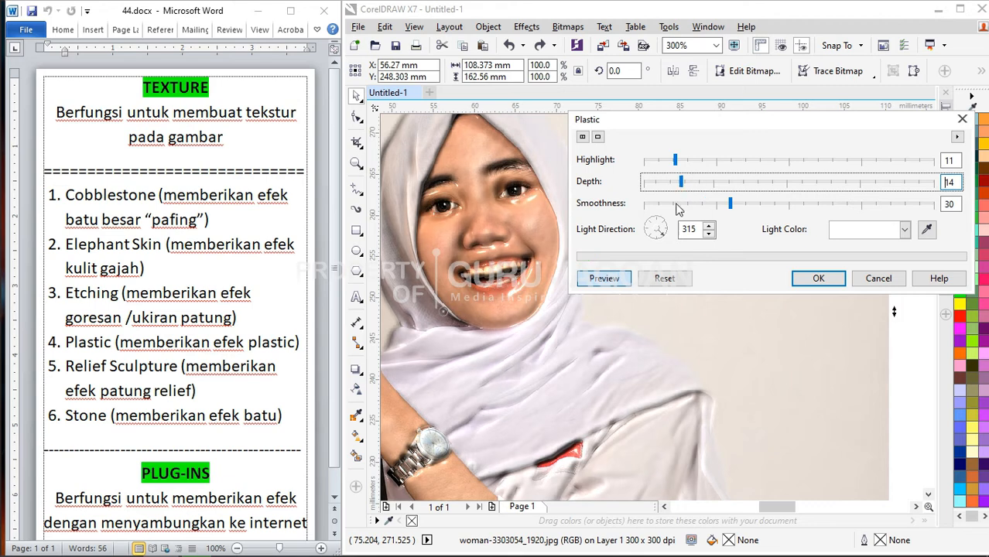
left_click(676, 204)
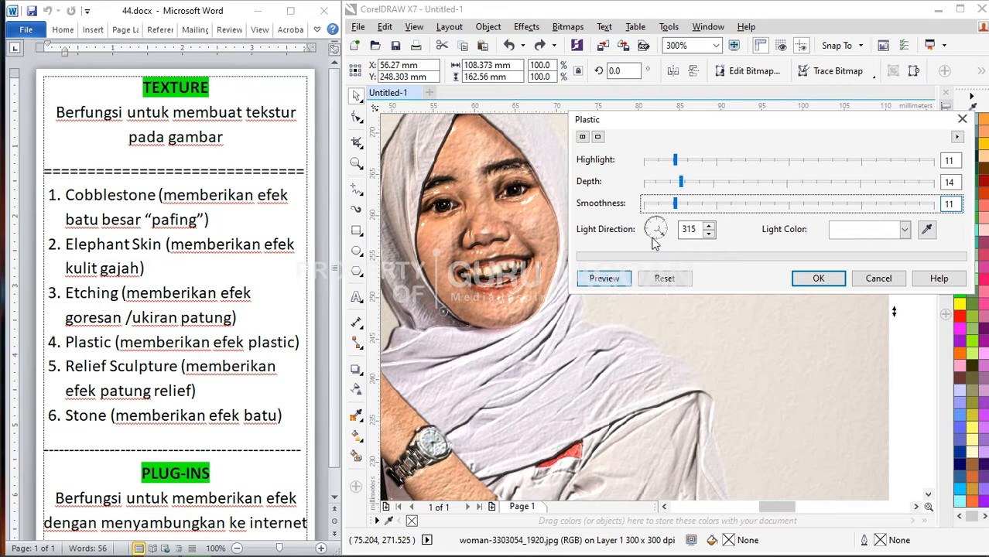
left_click(655, 226)
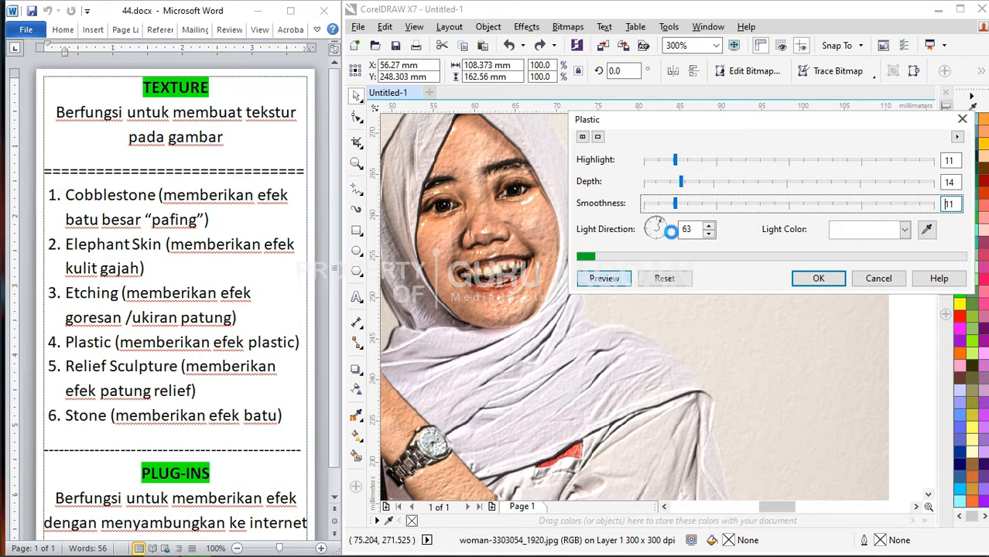
left_click(651, 230)
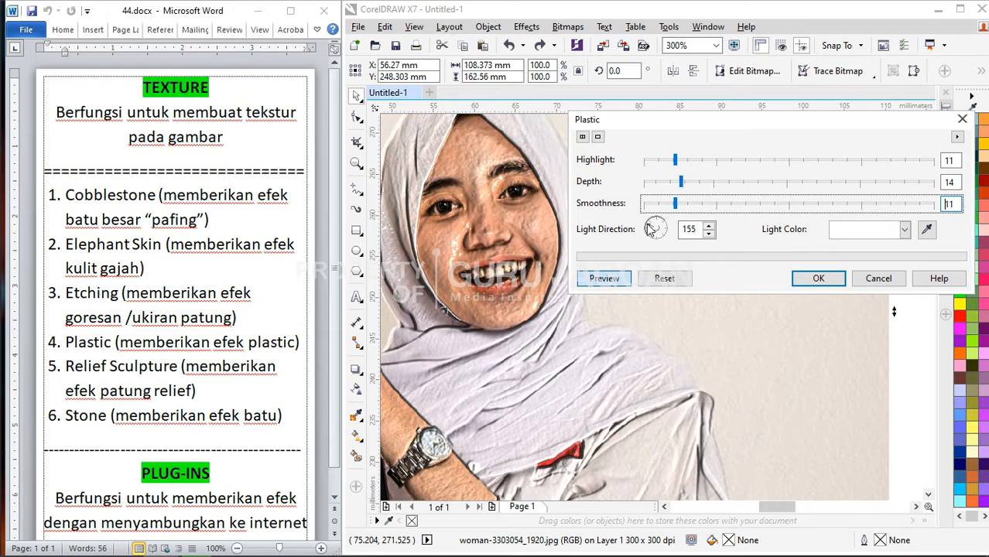
- Try yellow and white as the Plastic light color, and cancel the effect
left_click(904, 230)
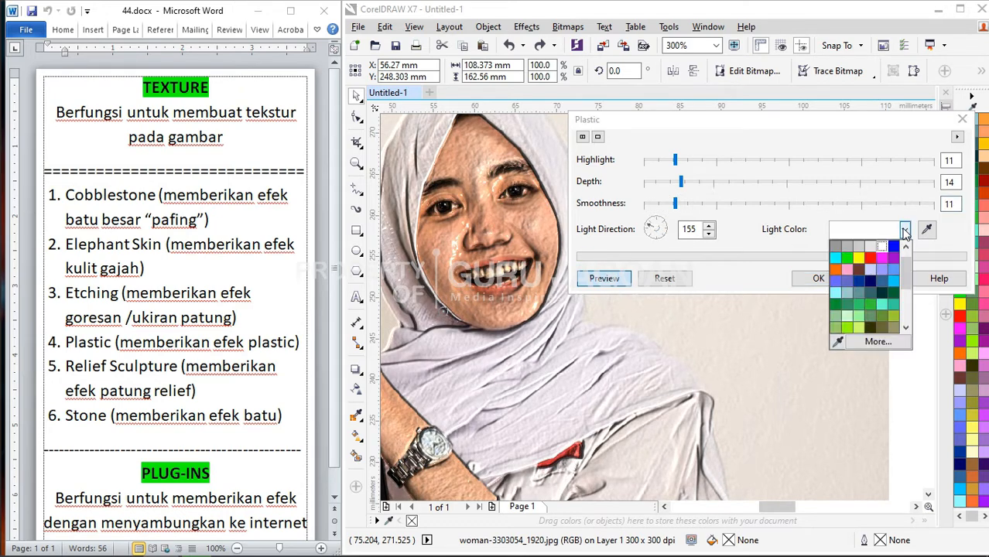
left_click(858, 257)
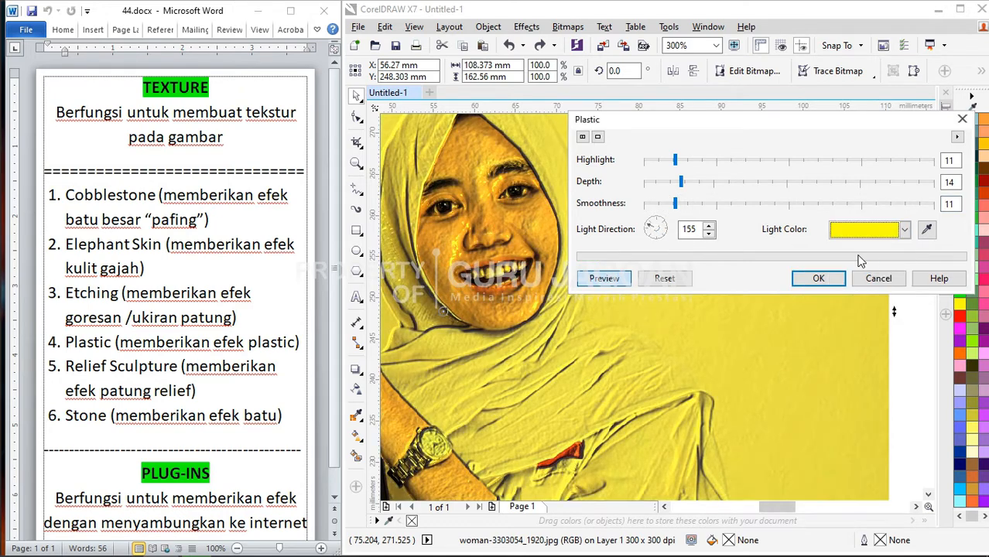
left_click(904, 229)
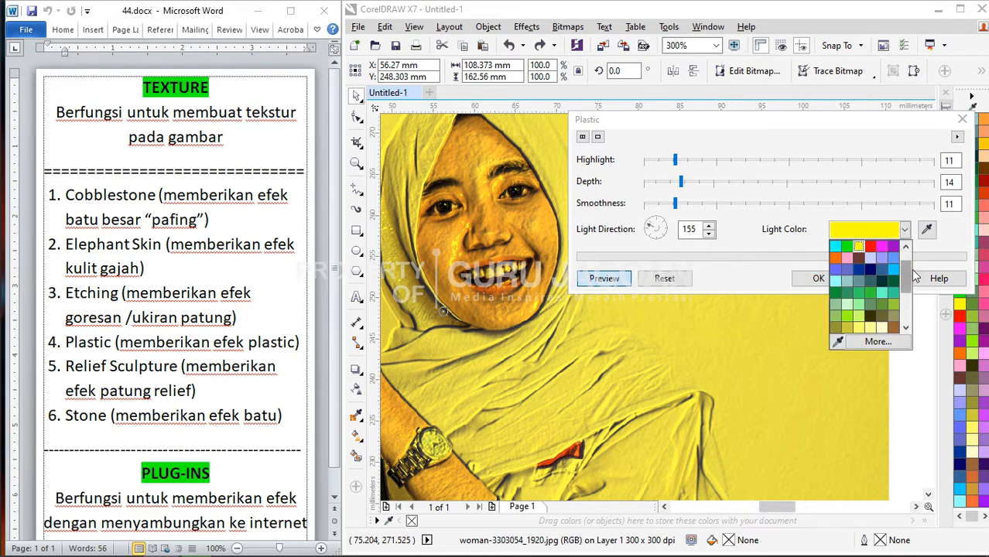
left_click(882, 258)
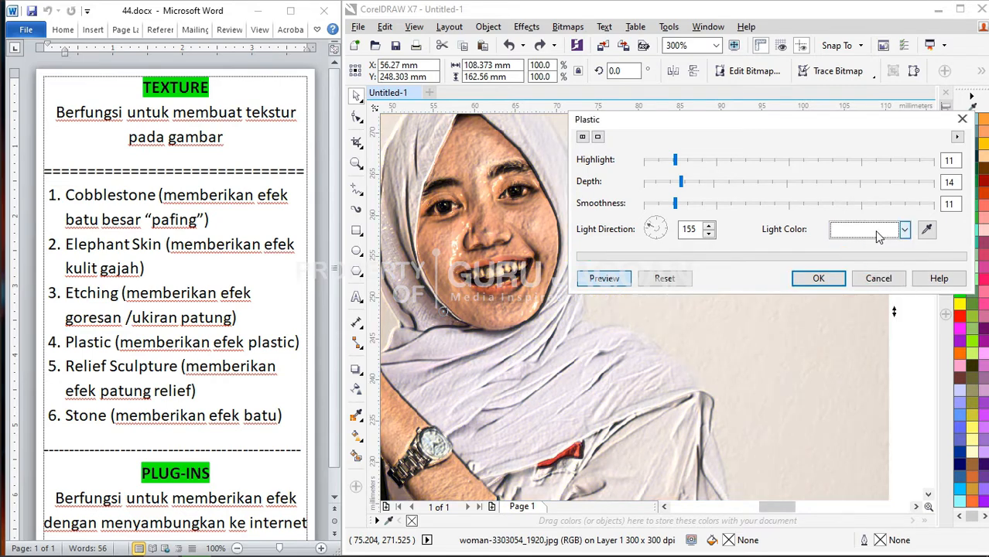
left_click(859, 279)
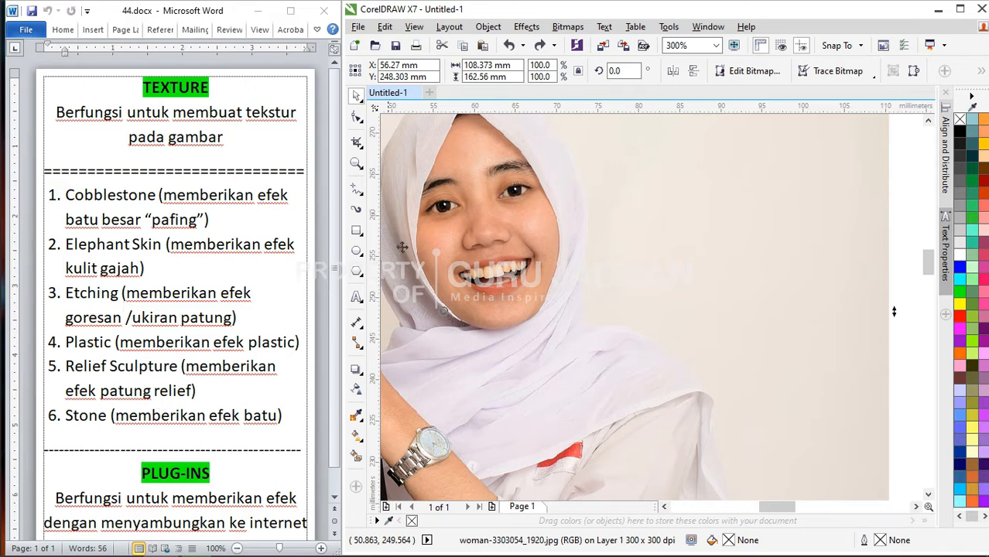
- Start the Relief Sculpture texture effect and bring the face and raised arm into view in the preview
left_click(569, 28)
mouse_move(628, 484)
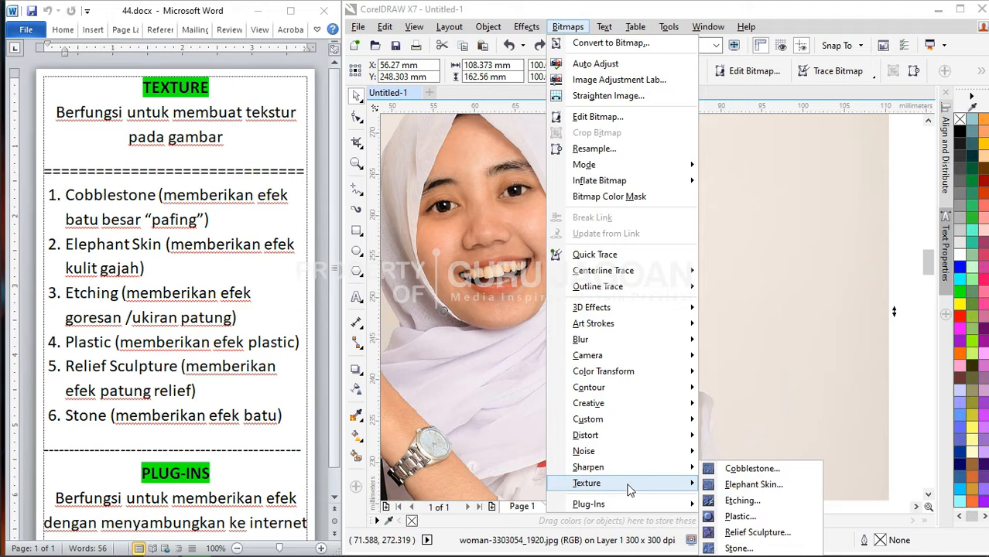
left_click(751, 535)
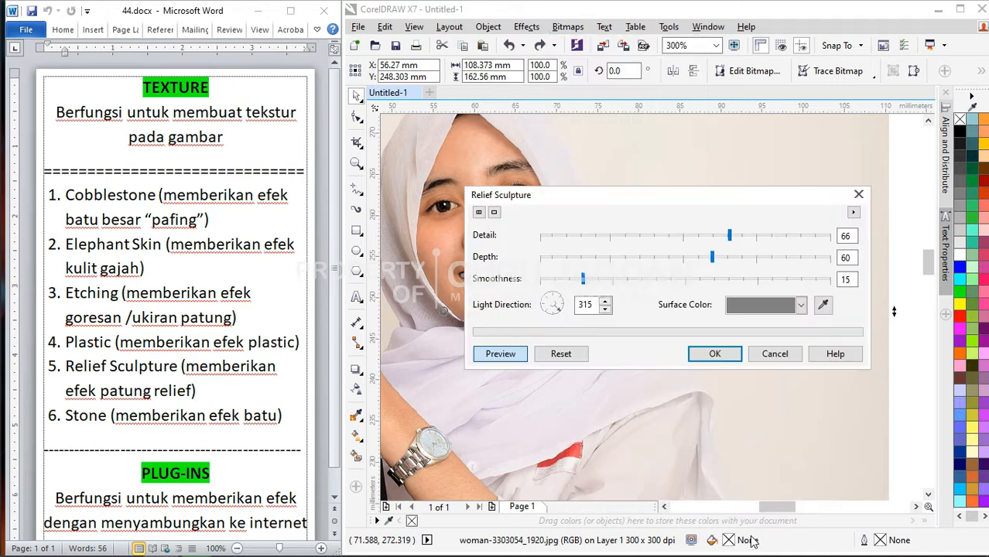
left_click_drag(610, 201, 785, 172)
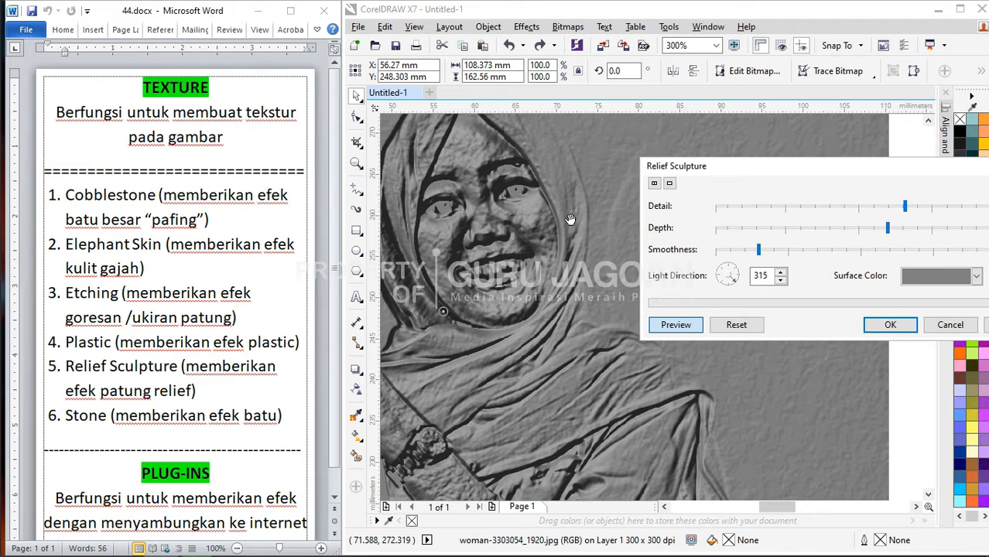
mouse_move(557, 262)
left_mouse_down()
mouse_move(579, 279)
mouse_move(582, 256)
left_mouse_up()
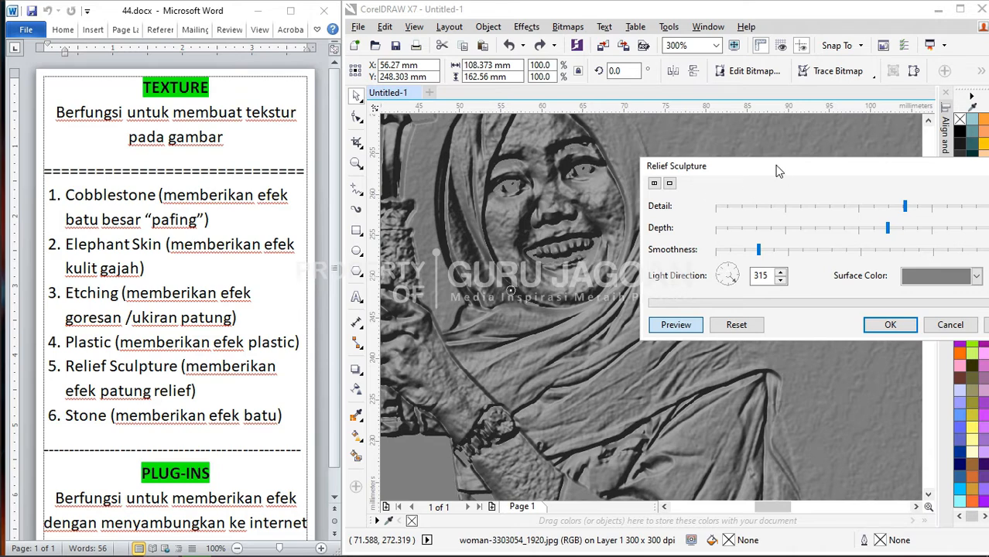
left_click_drag(775, 166, 740, 124)
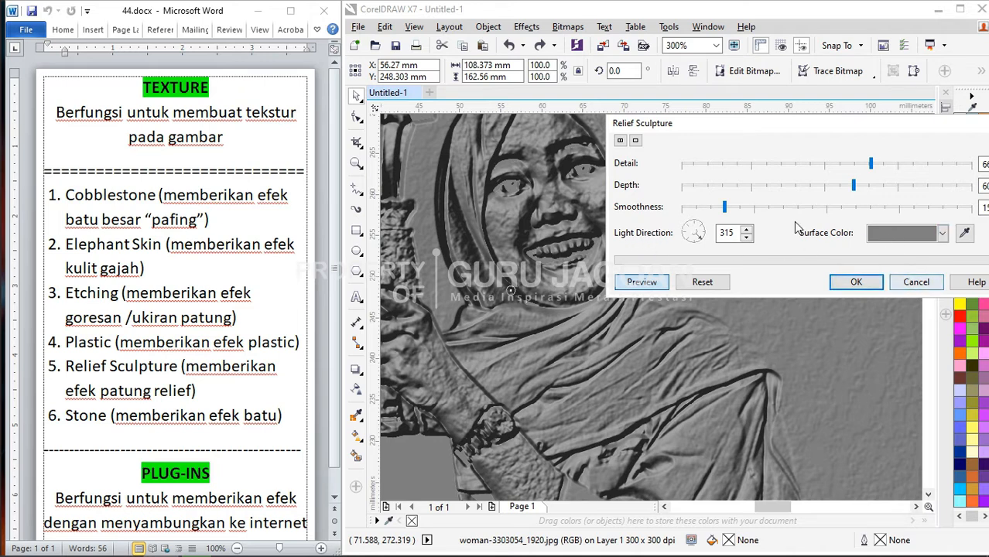
- Try lower detail levels for the Relief Sculpture effect and set the detail to 97
left_click_drag(871, 164, 823, 163)
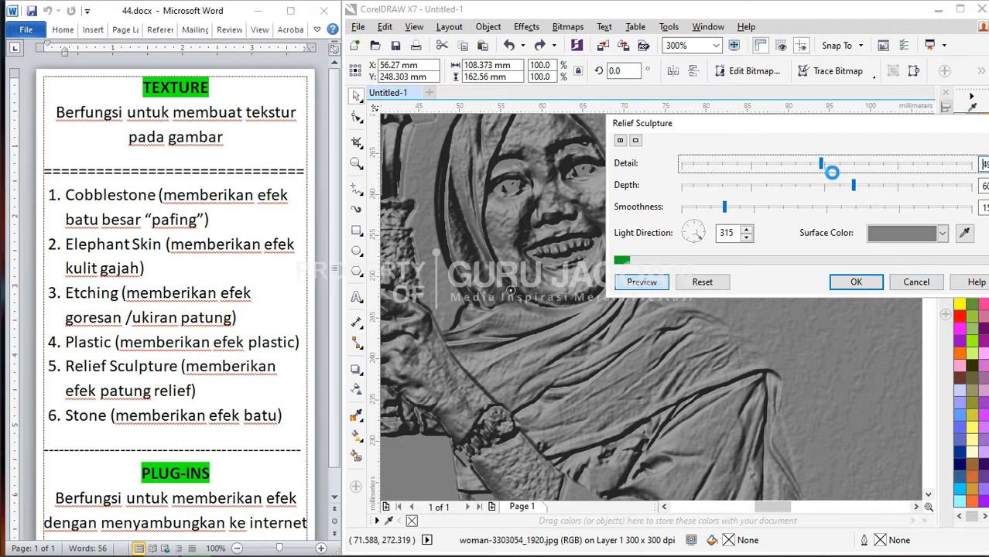
left_click(759, 167)
left_click(964, 165)
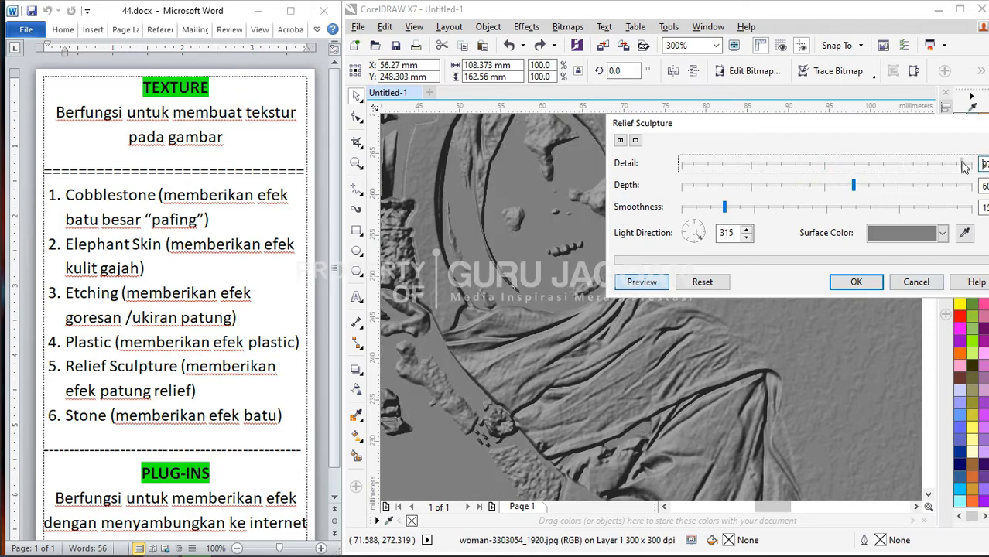
- Compare shallow and deep relief, setting the Relief Sculpture depth to 24 and the smoothness to 33
left_click(707, 186)
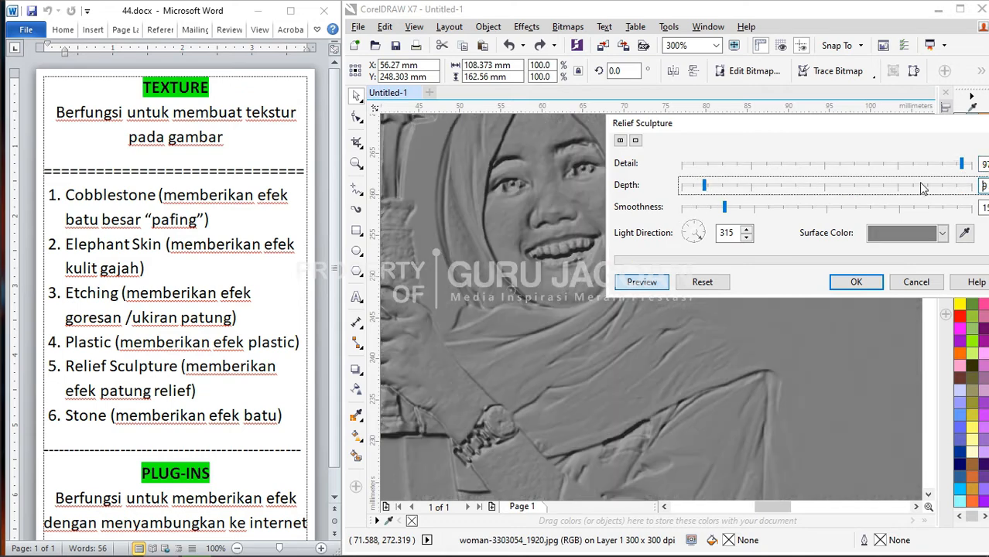
left_click(919, 186)
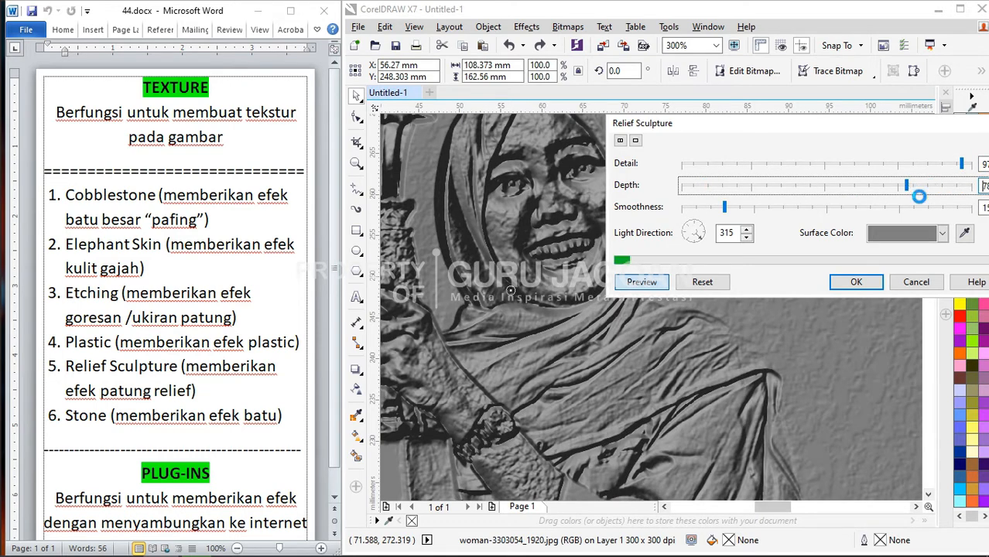
left_click_drag(915, 189, 784, 187)
left_click(748, 187)
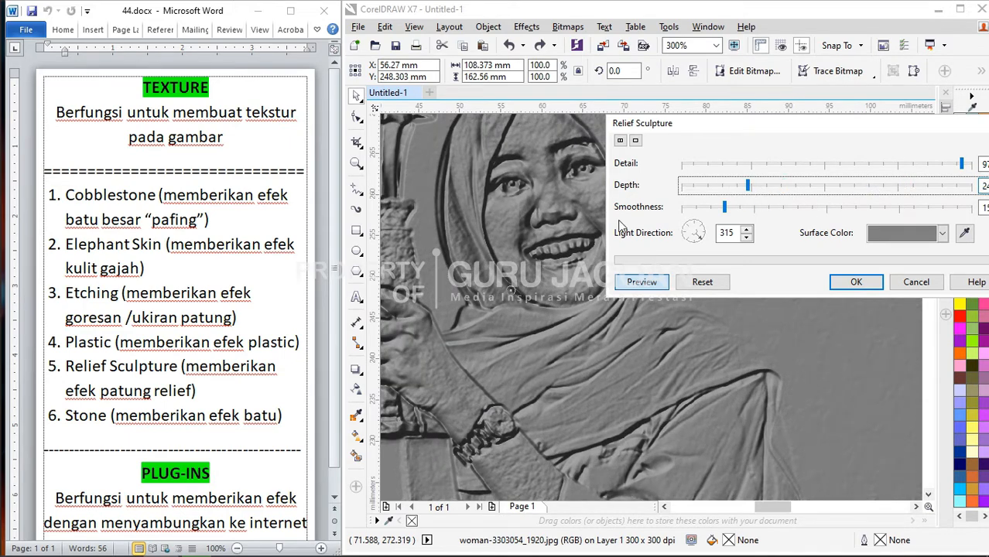
left_click(696, 208)
left_click(777, 209)
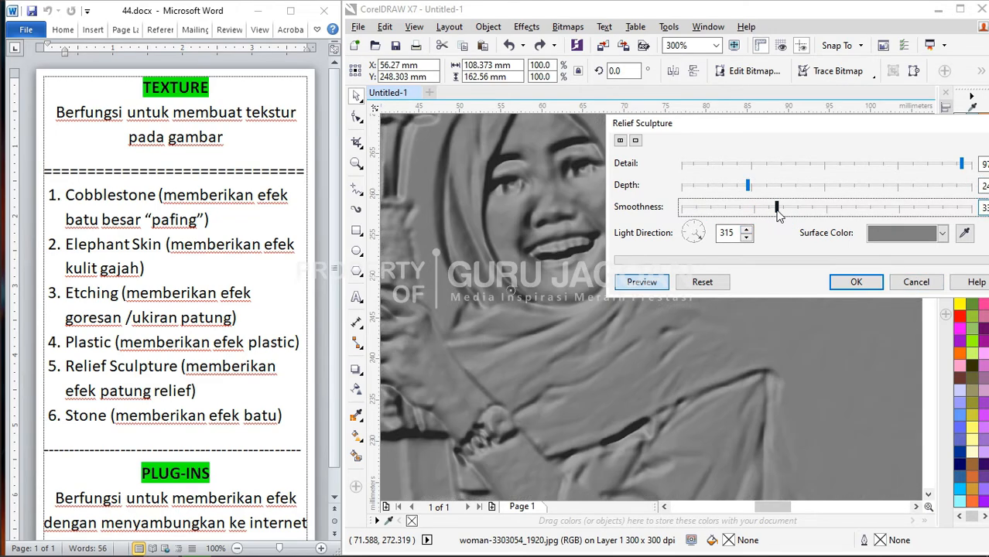
- Try a smoothness of 2 for the Relief Sculpture effect, and cancel the effect
left_click(687, 209)
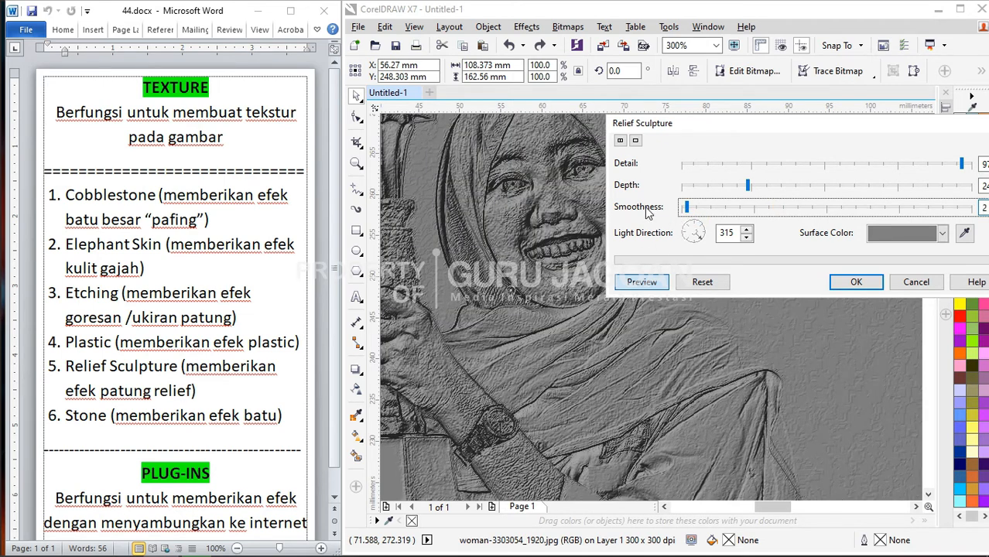
left_click(920, 284)
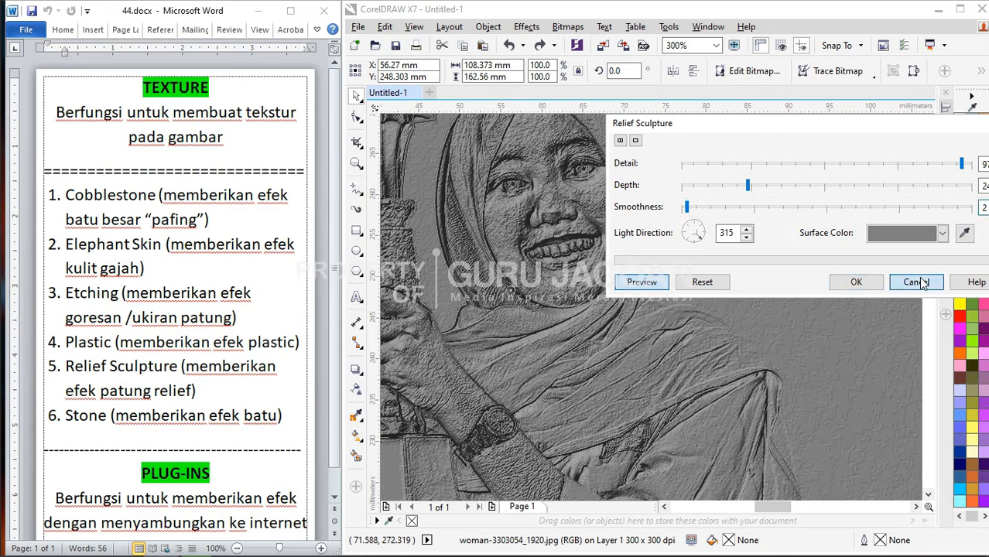
scroll(147, 400, "down", 1)
scroll(101, 395, "up", 1)
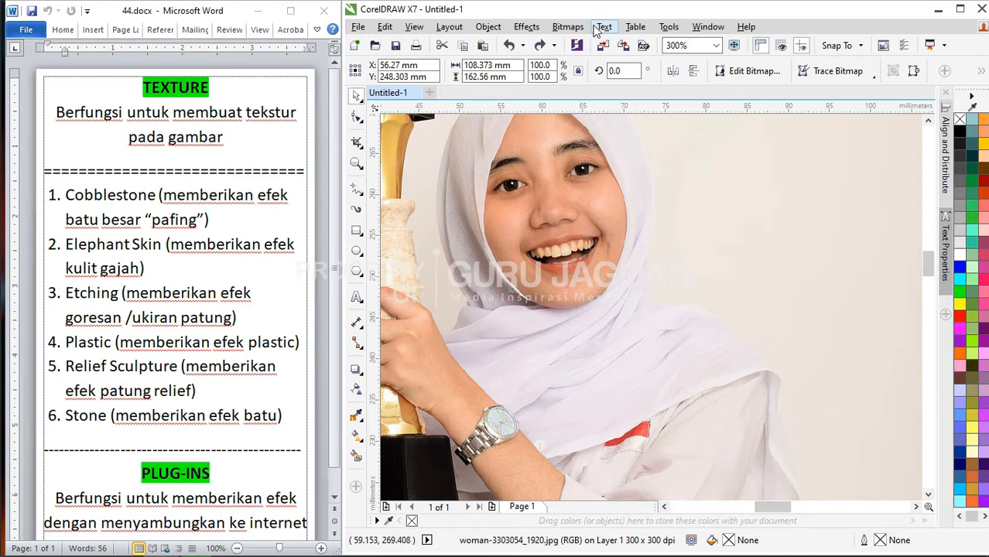
- Start the Stone texture effect on the photo and uncover first the face and then the raised arm in the preview
left_click(568, 27)
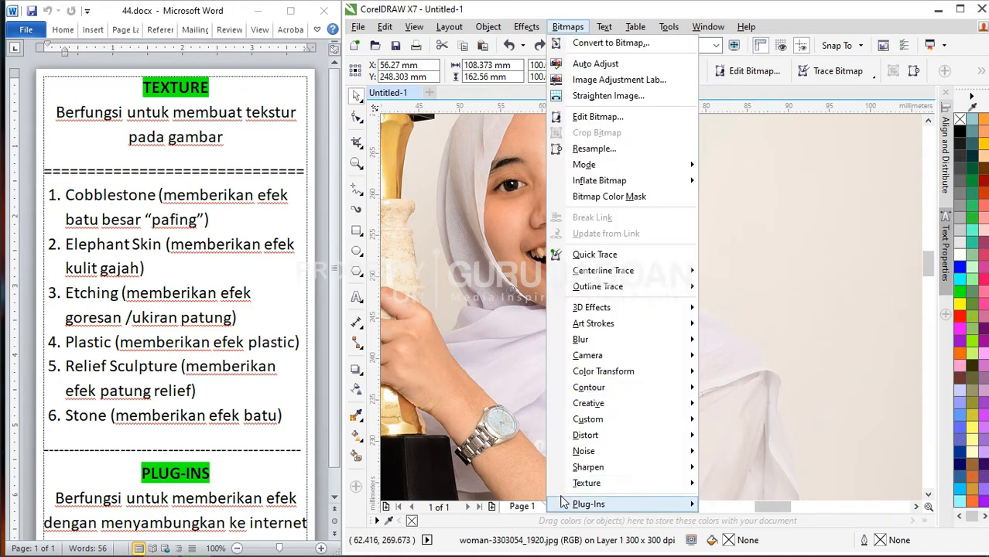
mouse_move(588, 483)
left_click(735, 548)
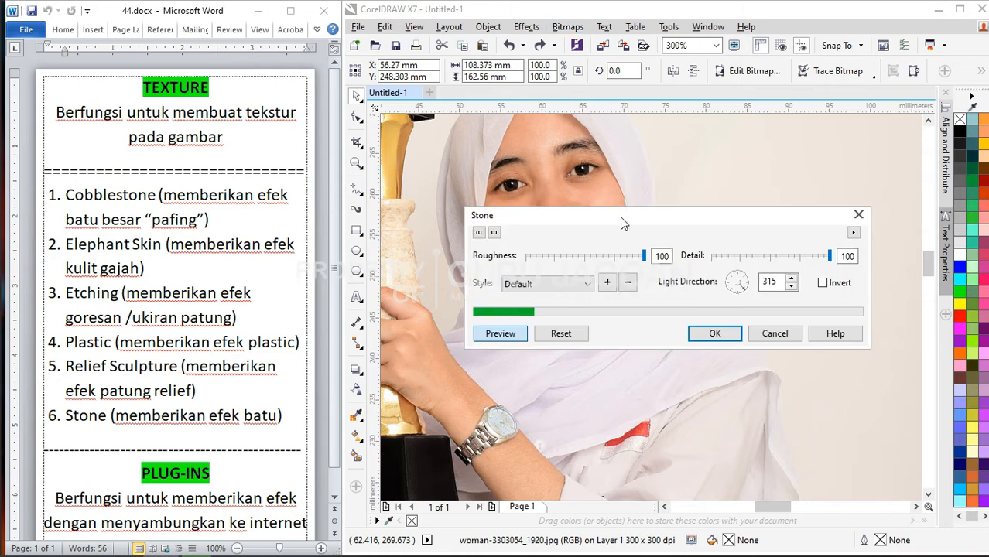
left_click_drag(612, 215, 593, 340)
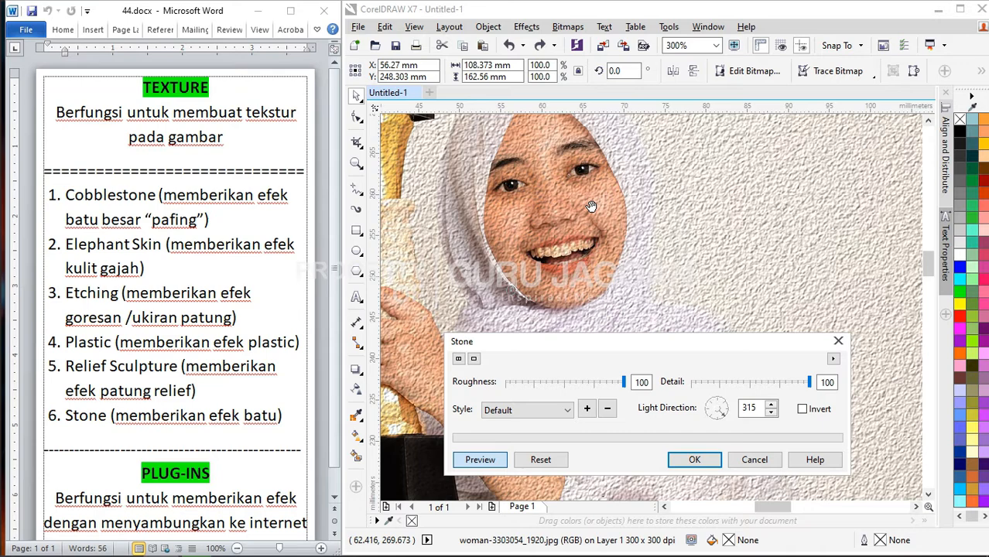
left_click_drag(571, 346, 617, 174)
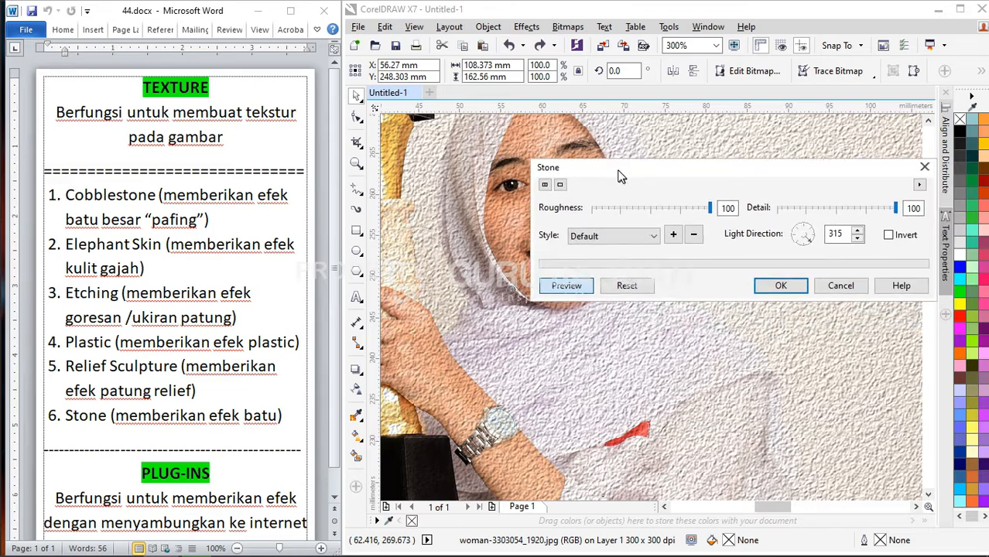
- Set the Stone effect's roughness to 38 and detail to 25, and look through the available style presets
left_click(630, 206)
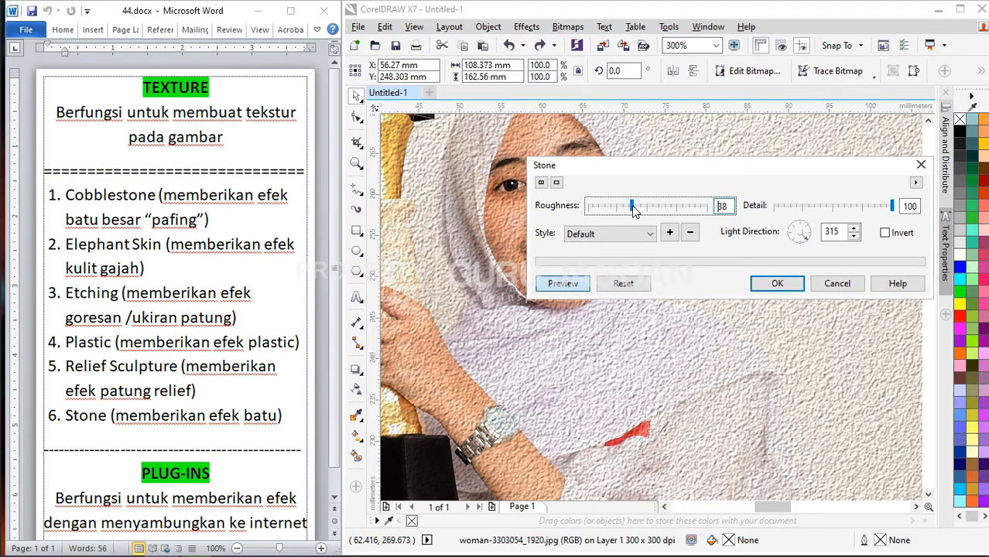
left_click(799, 207)
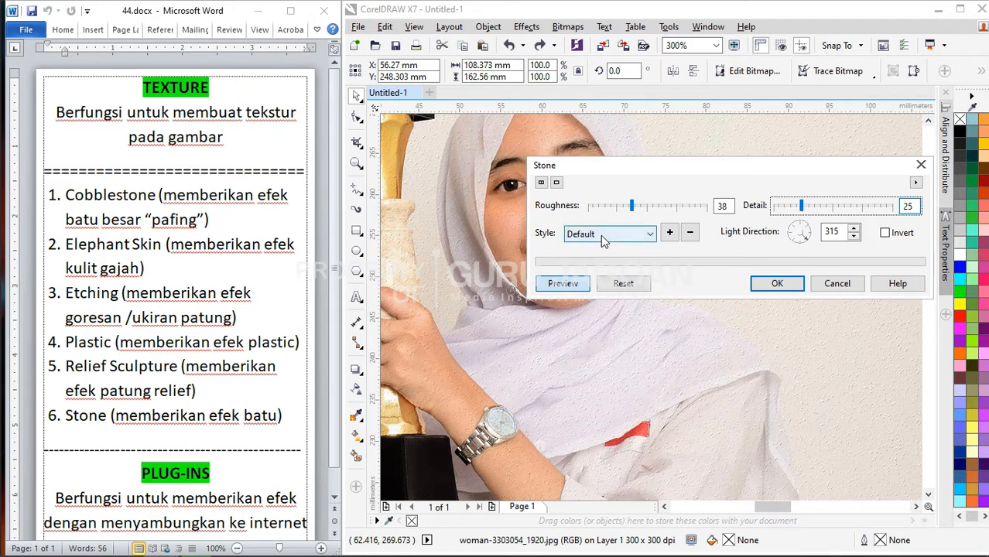
left_click(601, 236)
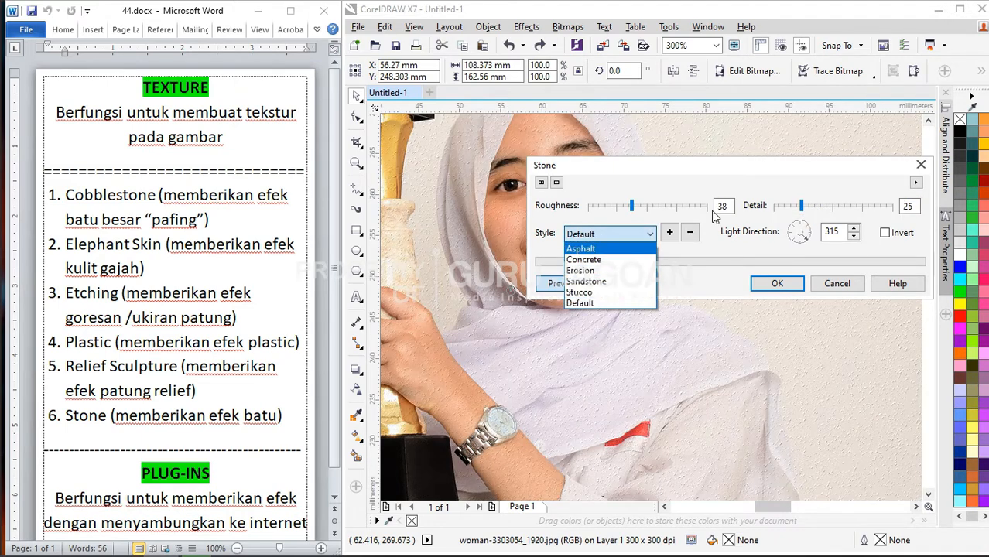
left_click(715, 165)
- Uncover the face in the Stone preview, try another light direction, and cancel the effect
left_click_drag(715, 165, 554, 302)
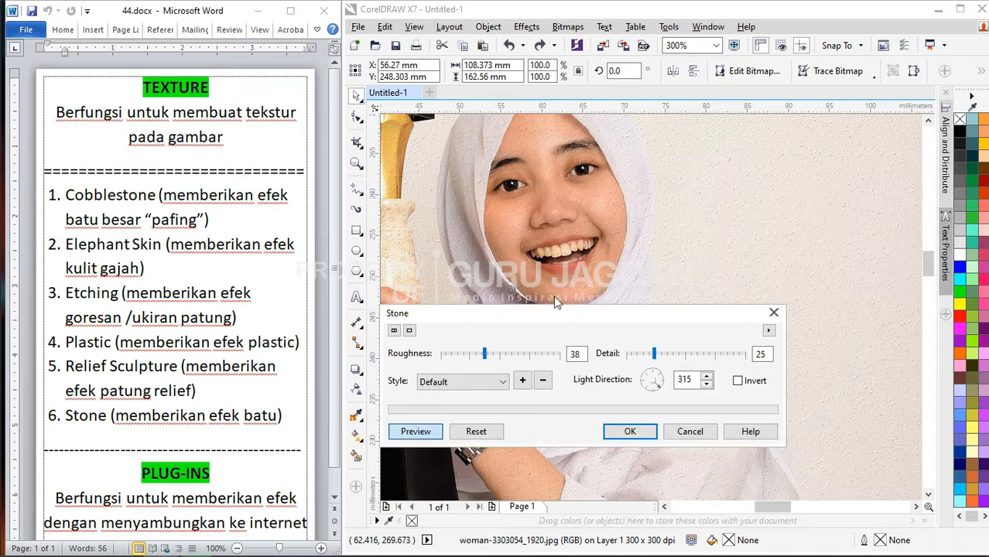
left_click(647, 383)
left_click(689, 434)
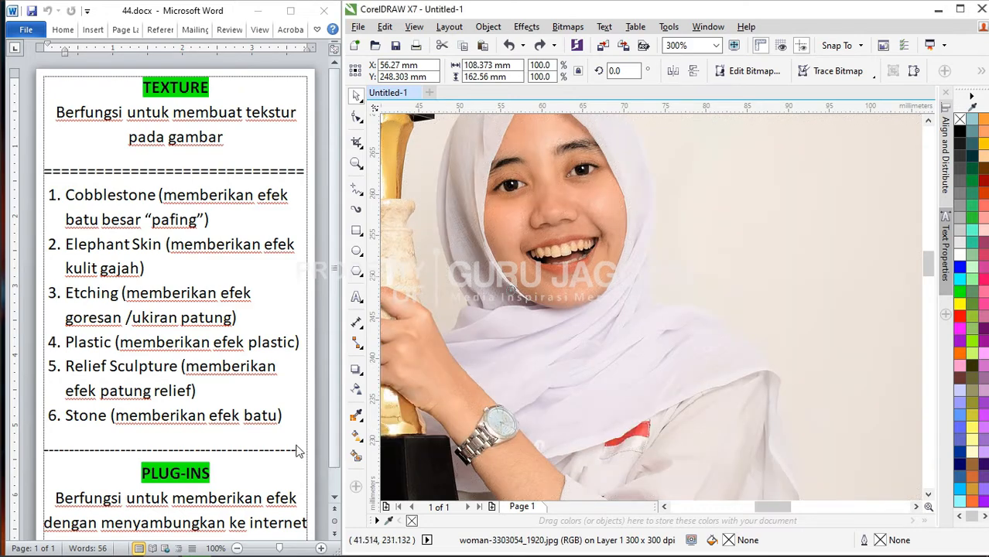
- Review the Plug-Ins and Texture sections of the Word notes and compare them with CorelDRAW's bitmap effect categories
scroll(211, 328, "down", 1)
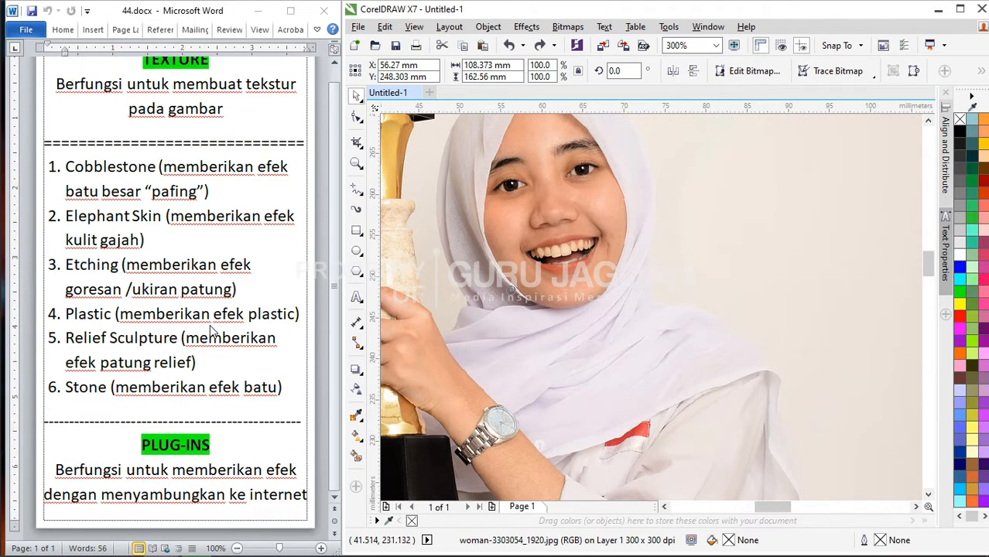
left_click(129, 451)
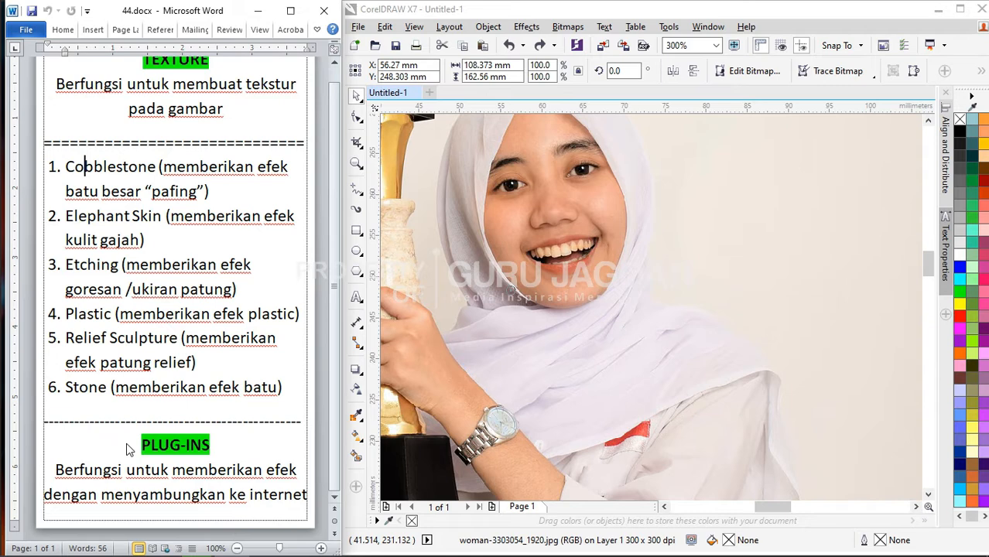
left_click(567, 27)
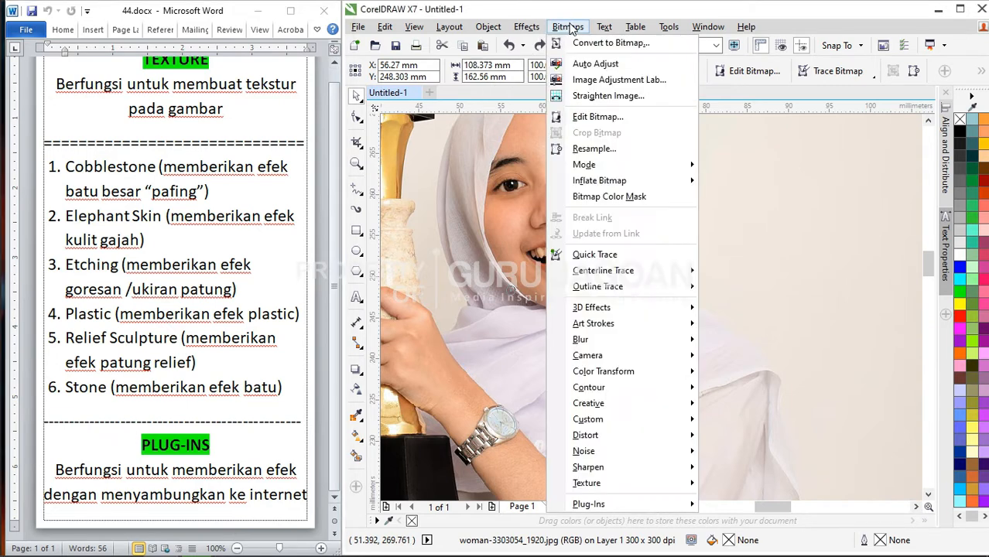
mouse_move(604, 28)
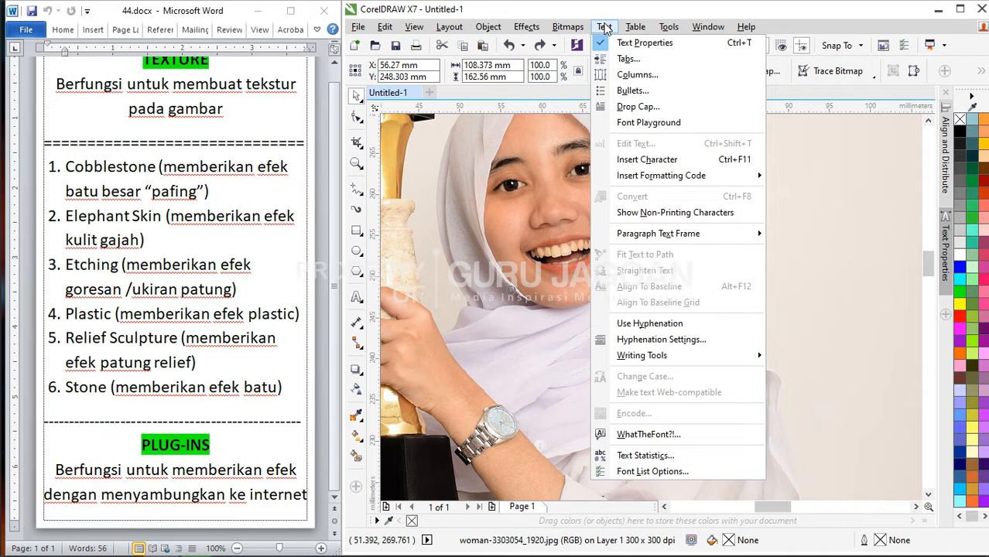
left_click(158, 354)
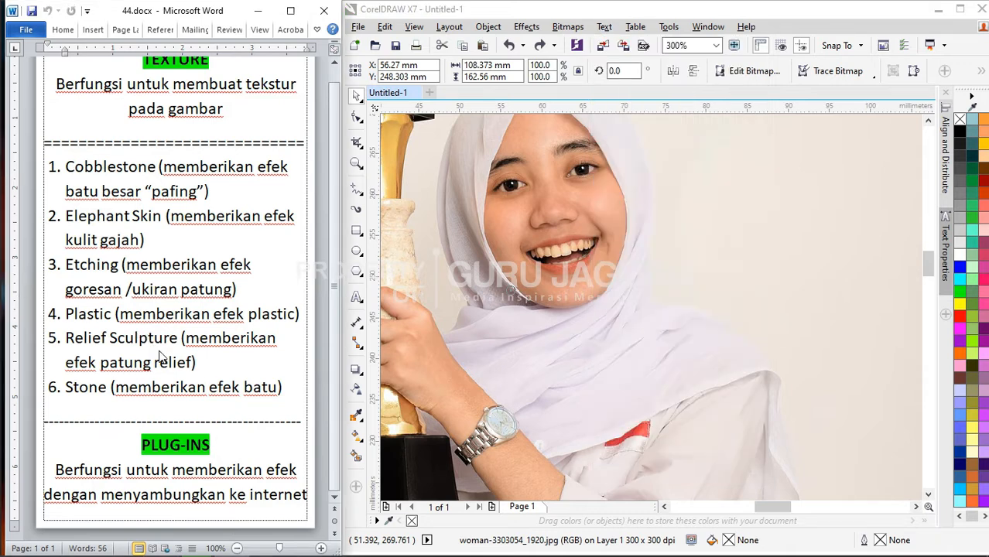
scroll(163, 357, "up", 1)
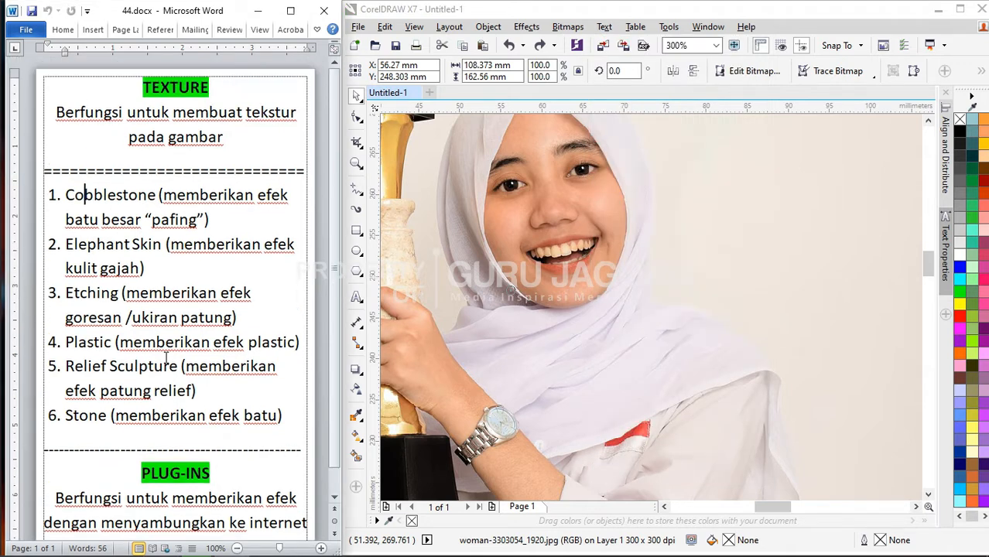
scroll(166, 357, "down", 1)
scroll(166, 356, "up", 1)
left_click(187, 116)
left_click(567, 27)
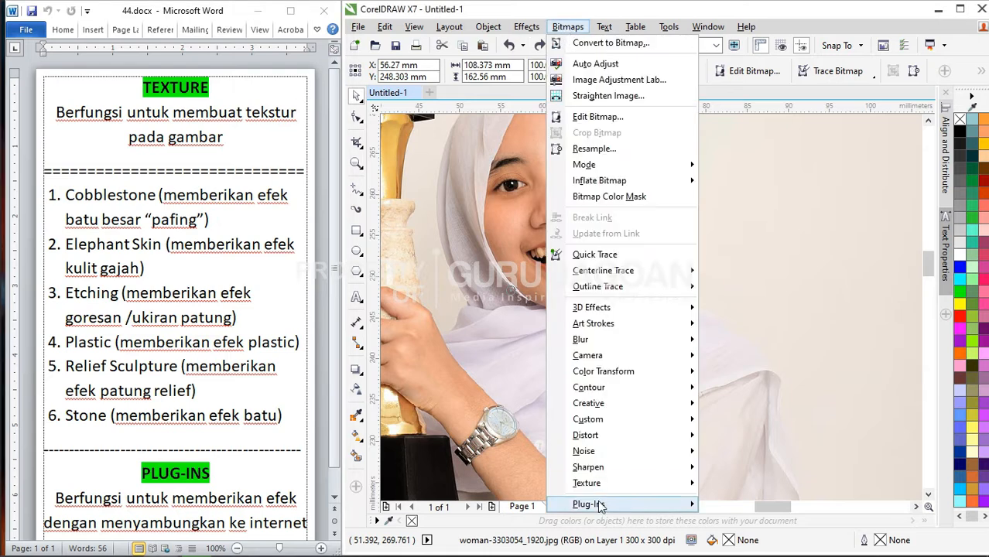
mouse_move(600, 487)
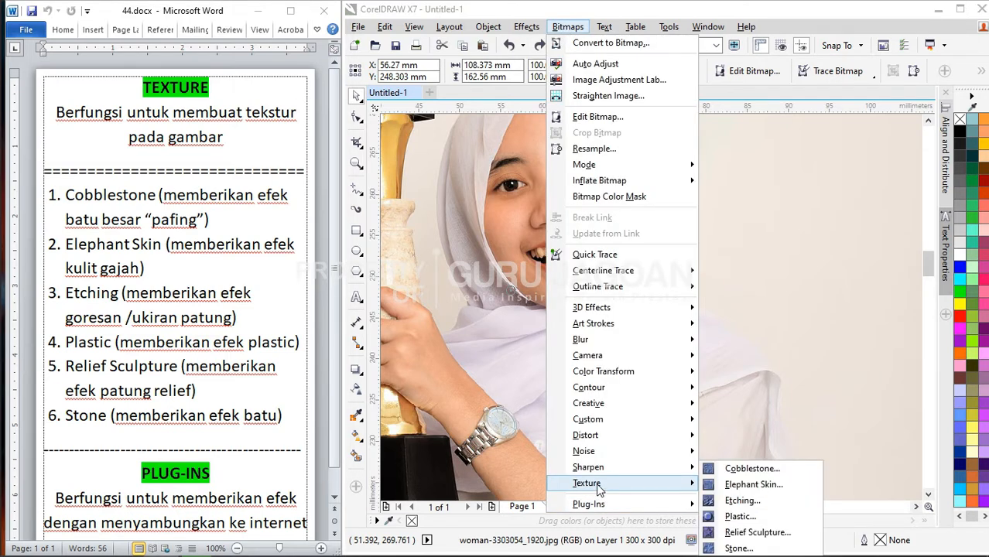